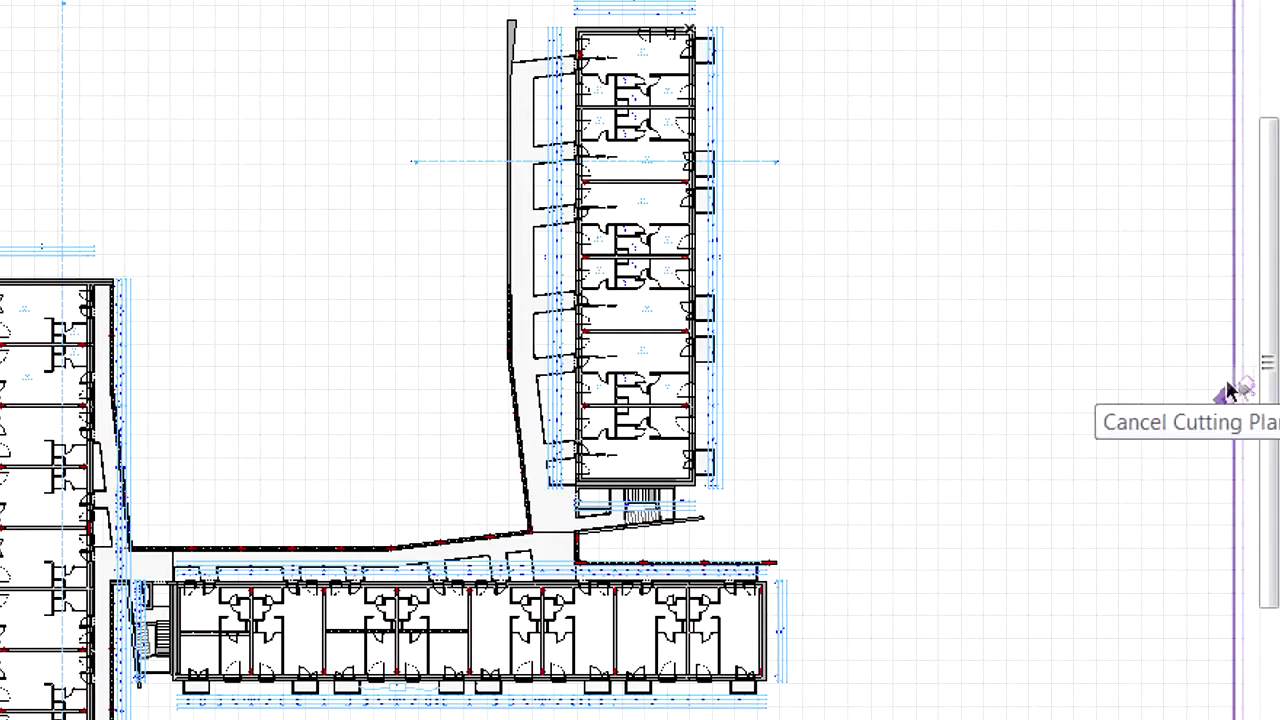
Cut the floor plan with a vertical plane and rotate it about -45° across the left wing
left_click_drag(1232, 390, 628, 390)
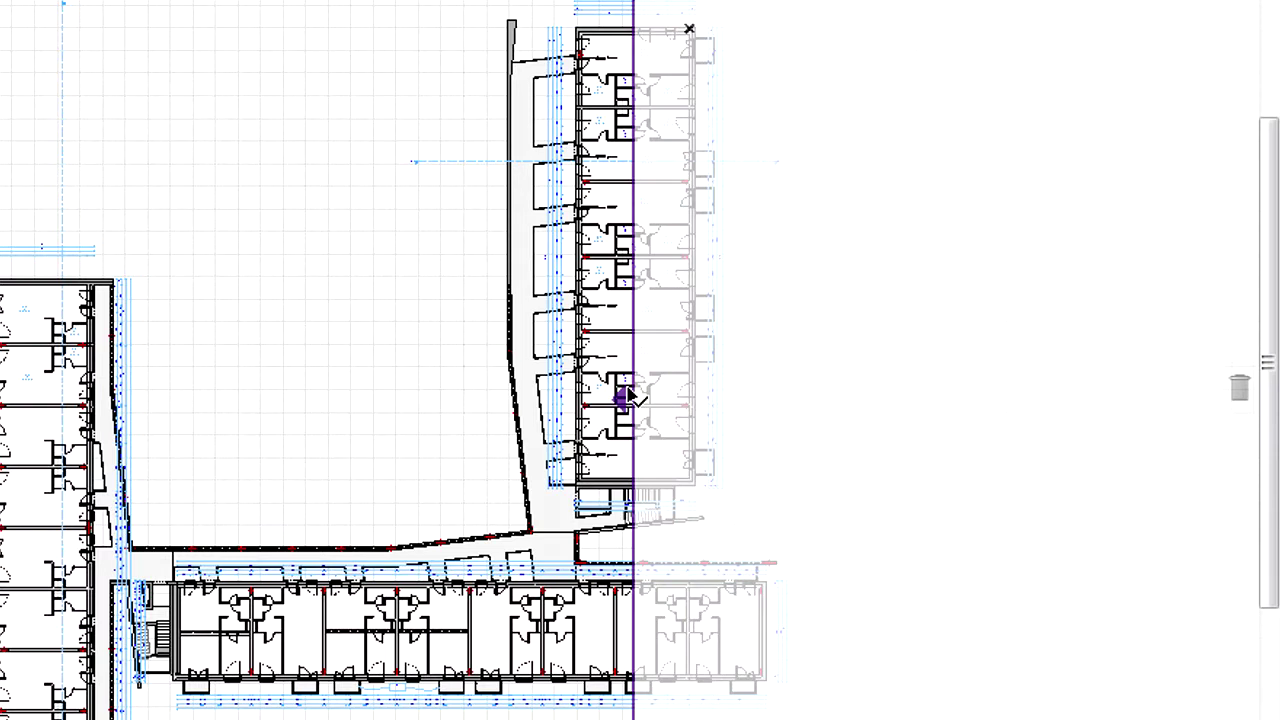
left_click_drag(628, 396, 626, 392)
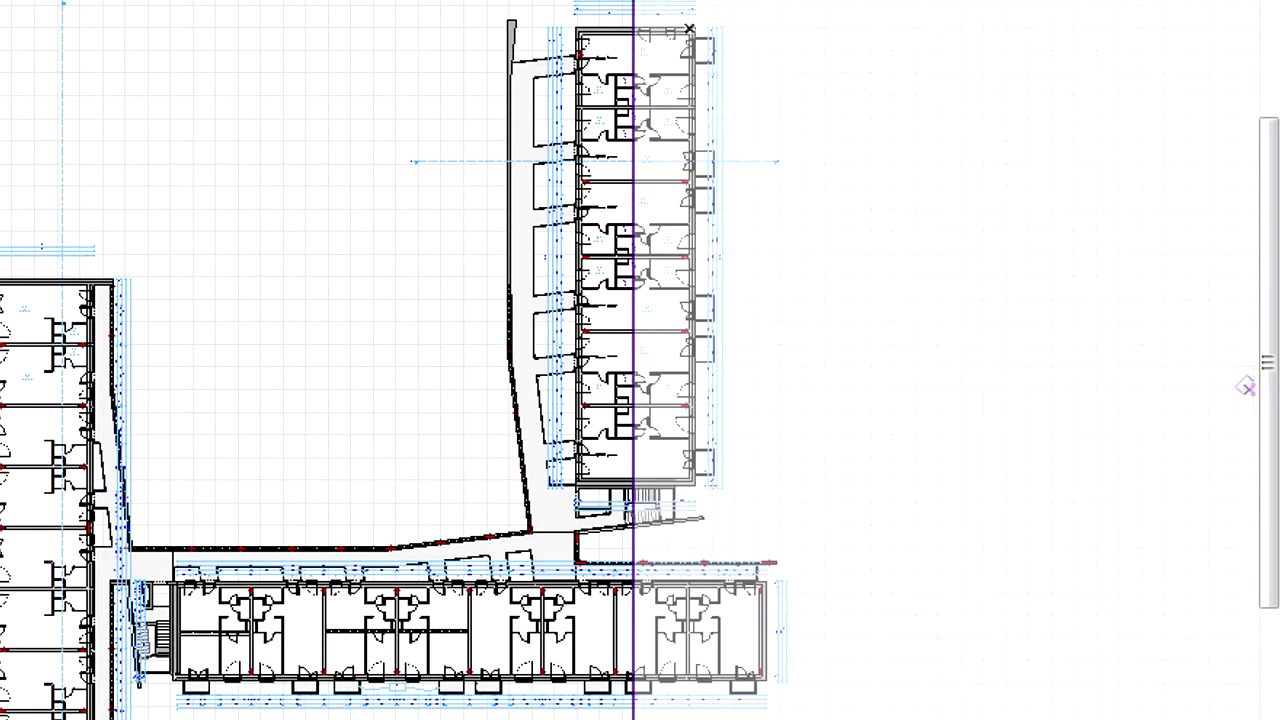
right_click(836, 100)
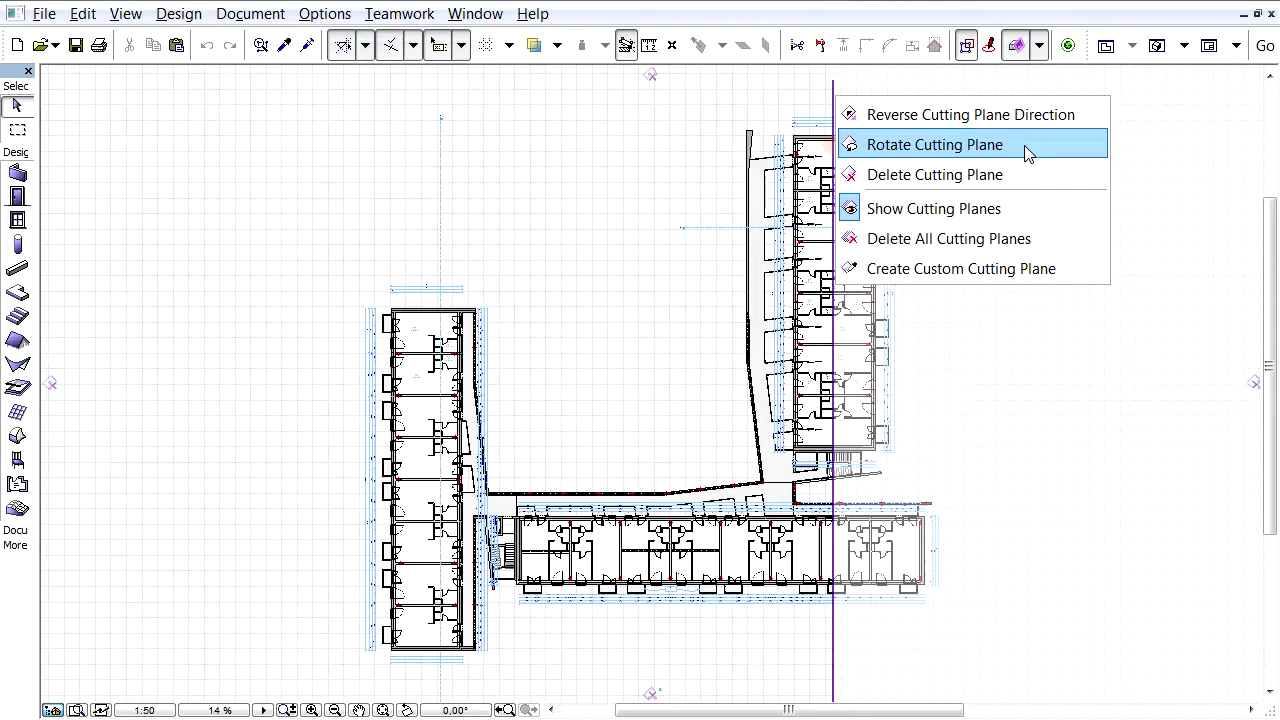
left_click(1022, 148)
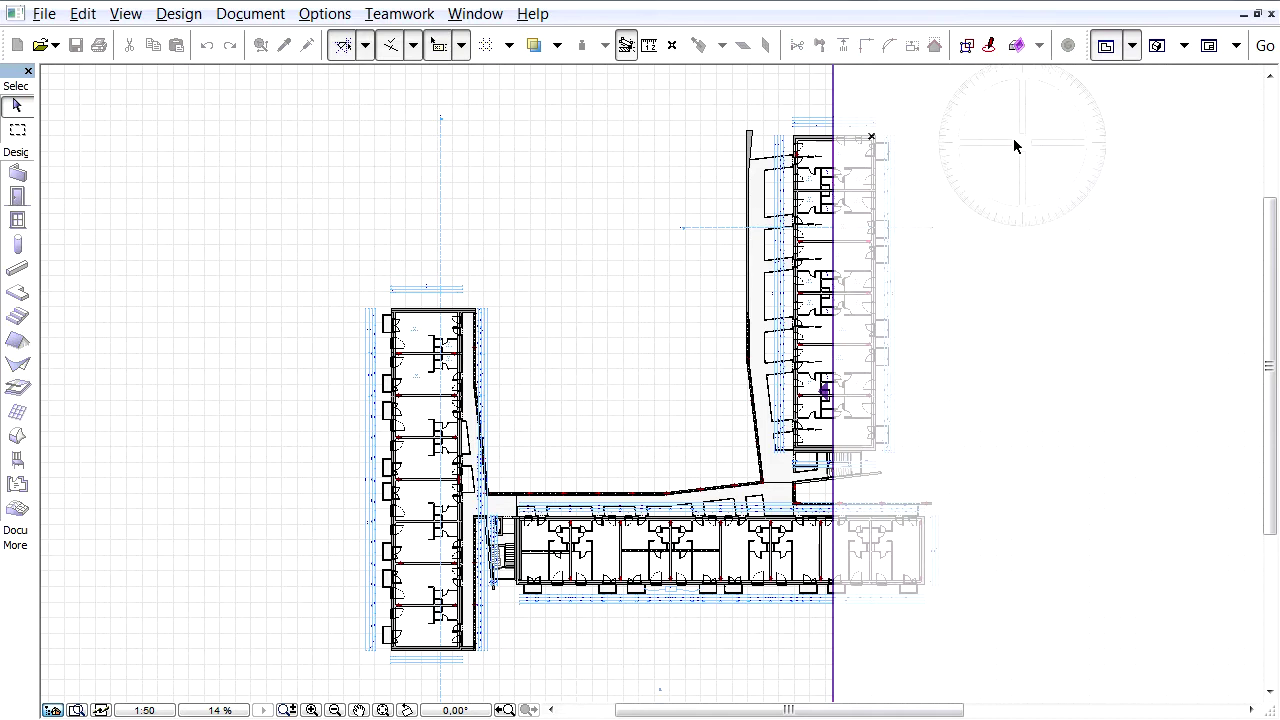
left_click(834, 102)
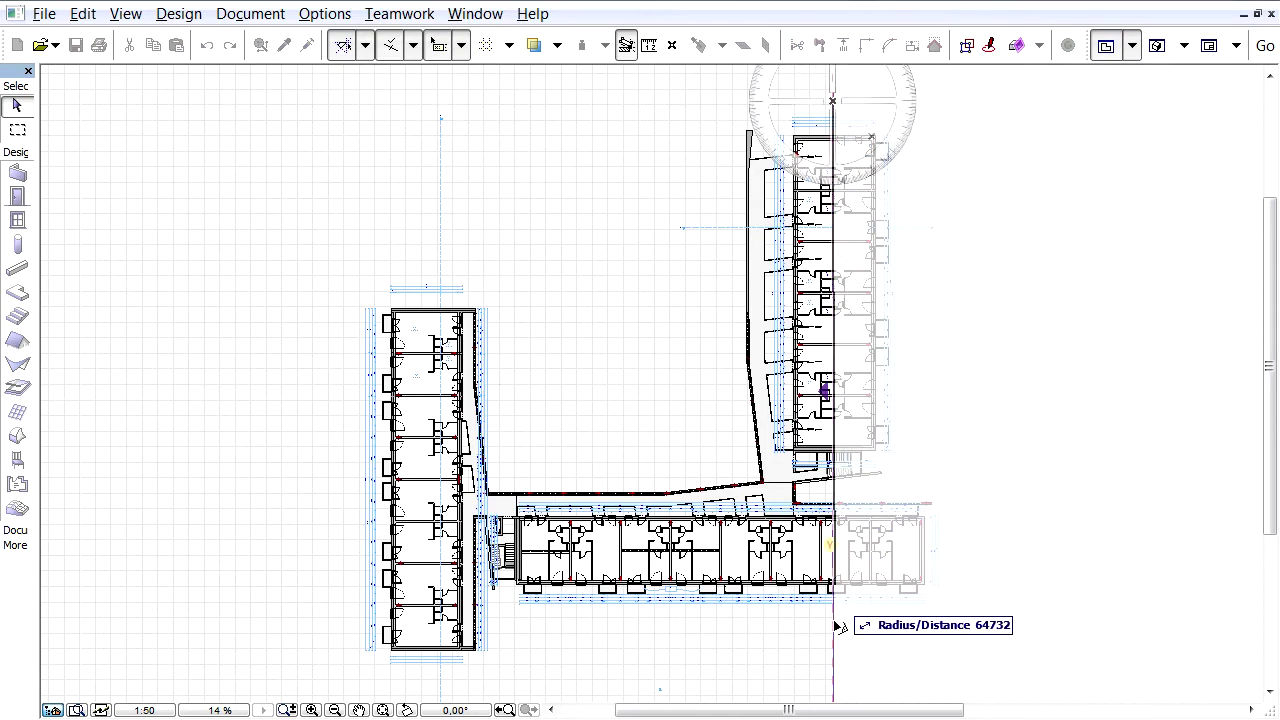
left_click(832, 672)
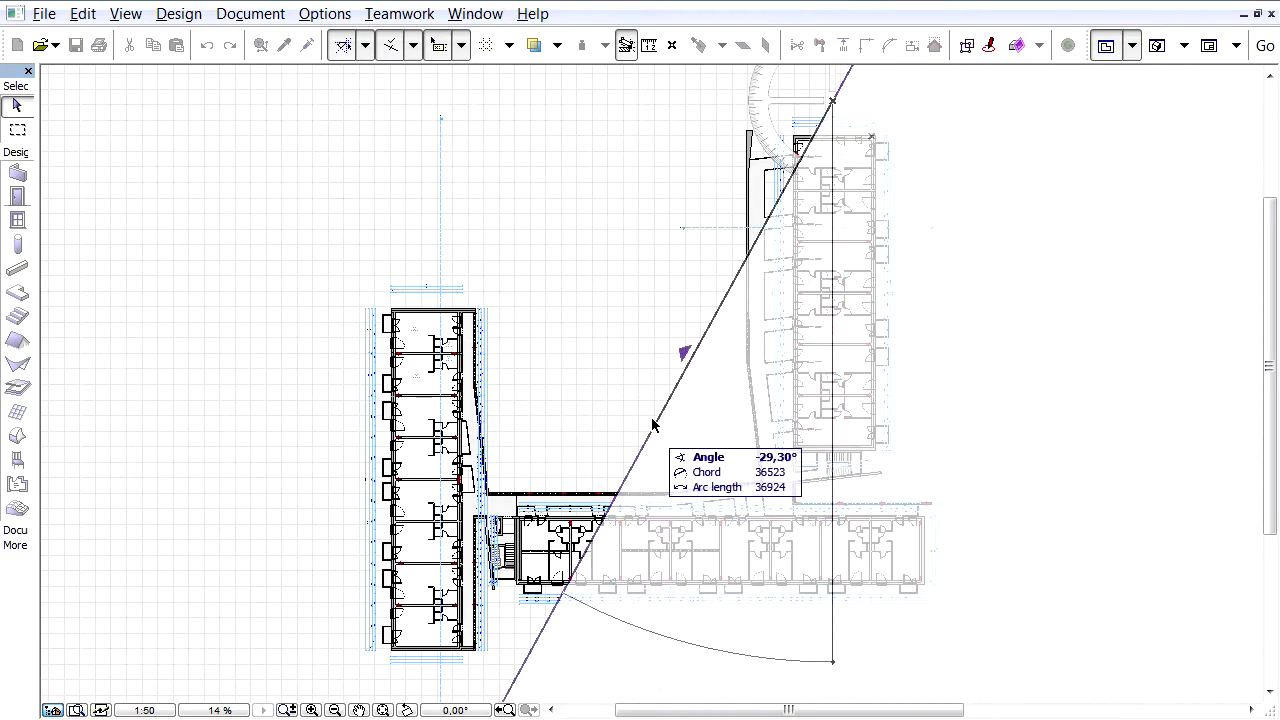
left_click(659, 276)
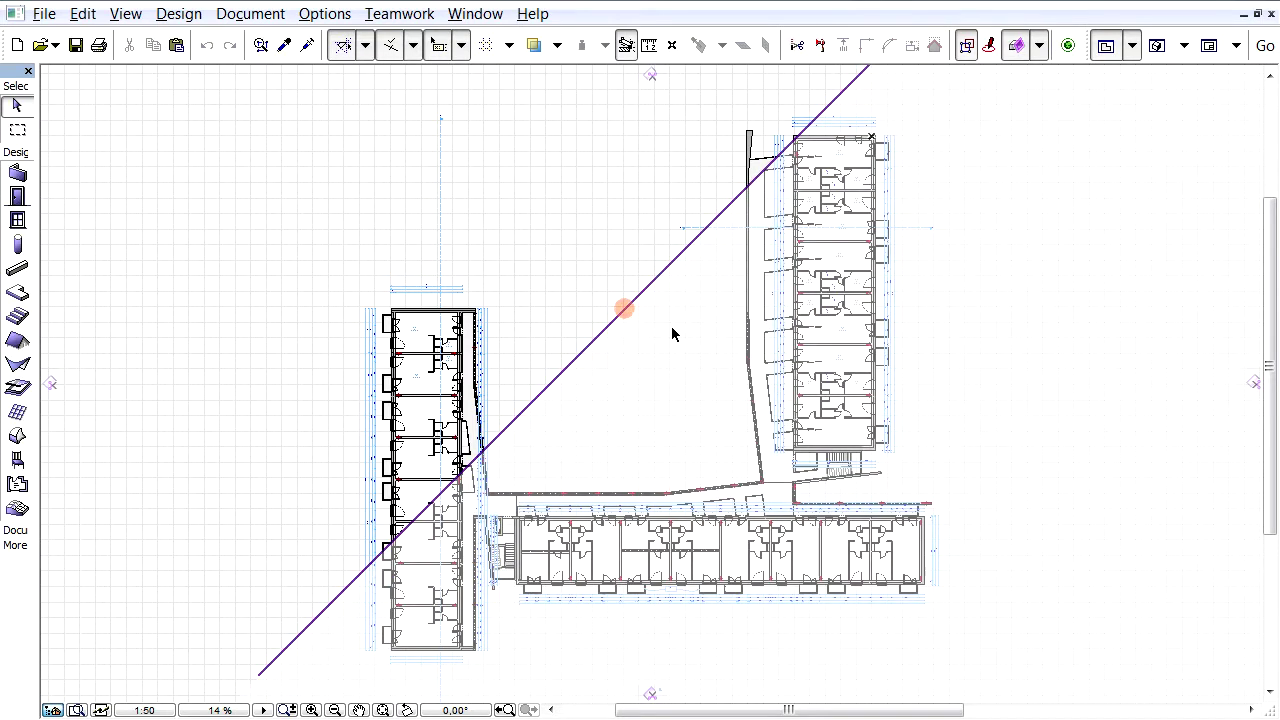
Open the Building Section view from section marker A1
left_click(443, 249)
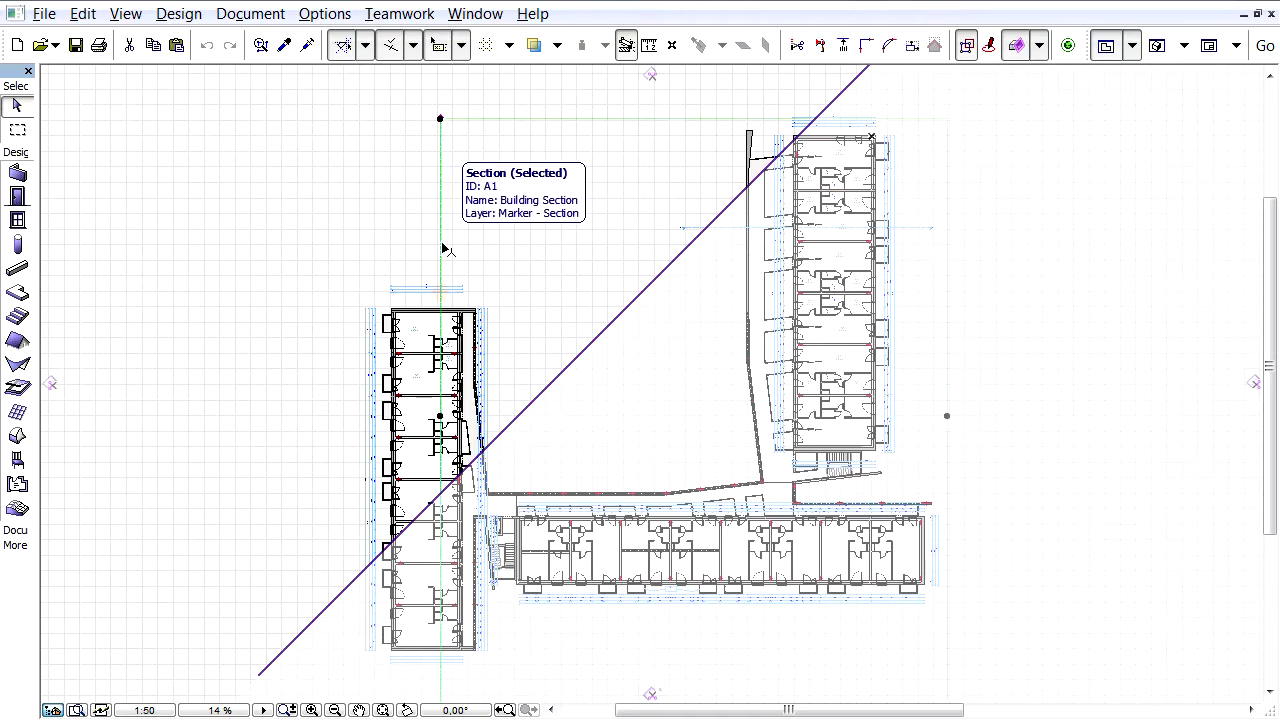
right_click(455, 245)
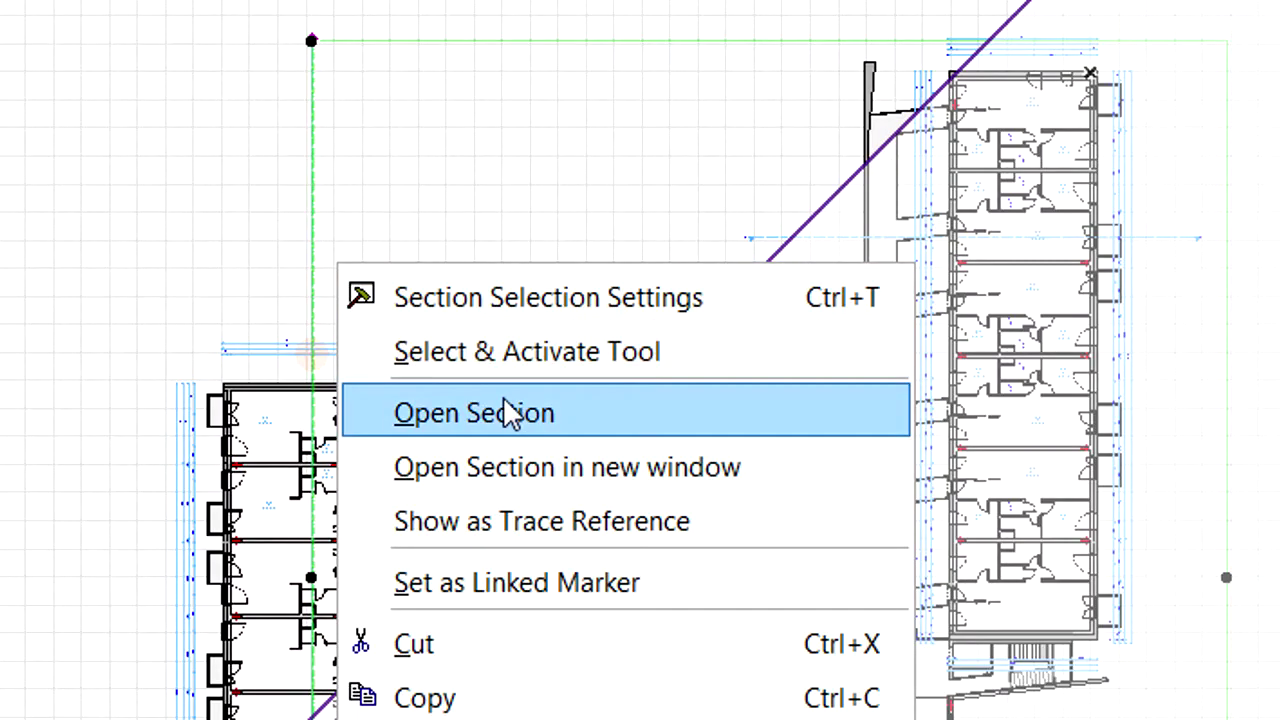
left_click(507, 413)
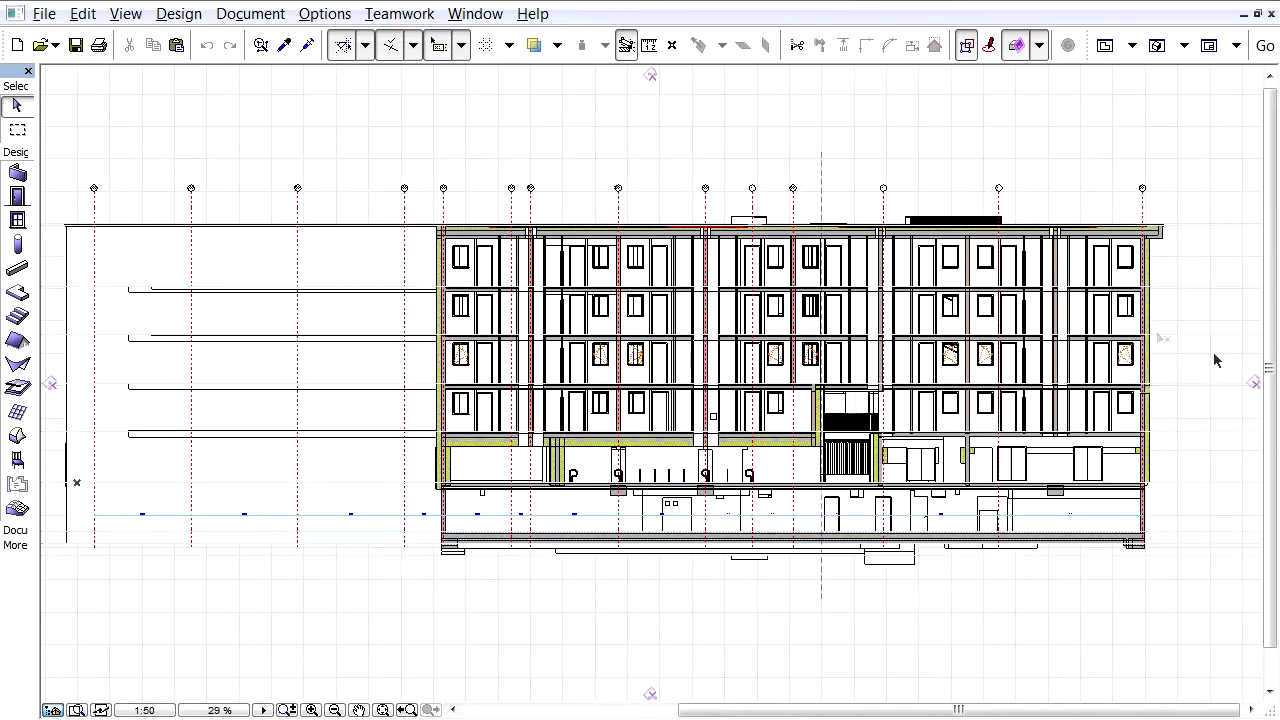
Cut the section with a plane rotated about -39°, then show the building in 3D
left_click_drag(1254, 383, 853, 368)
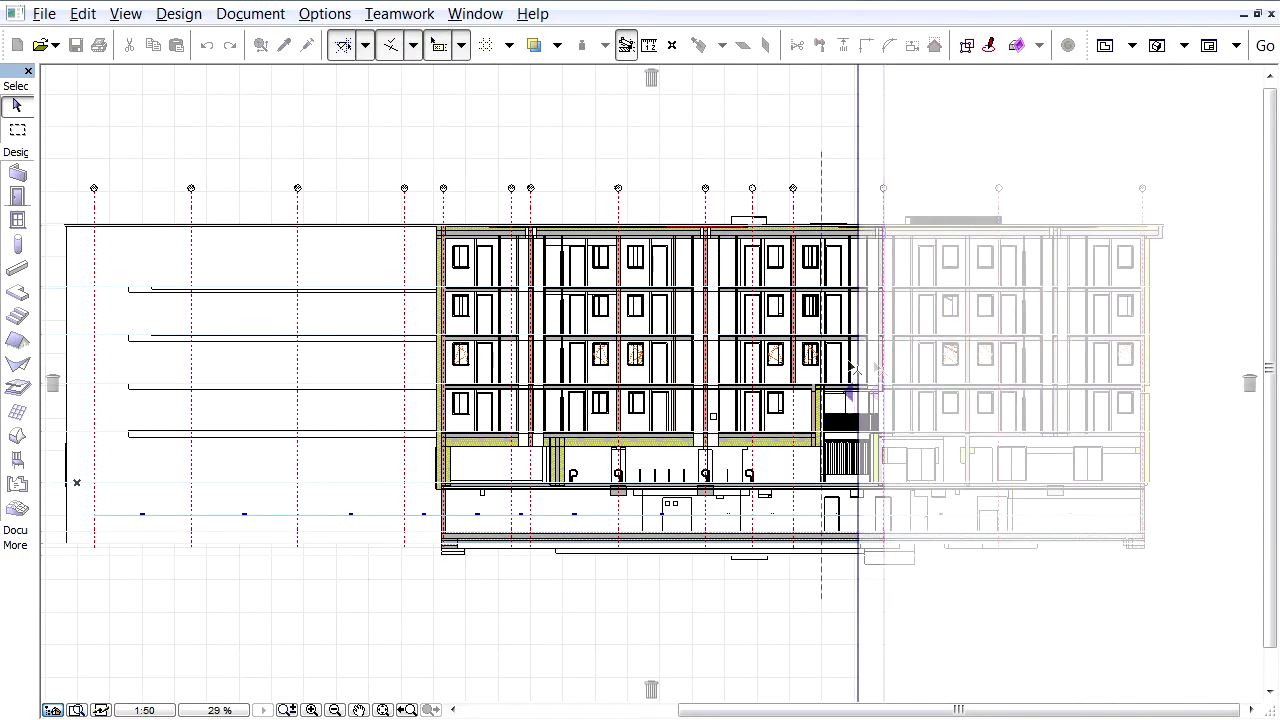
left_click_drag(849, 367, 728, 347)
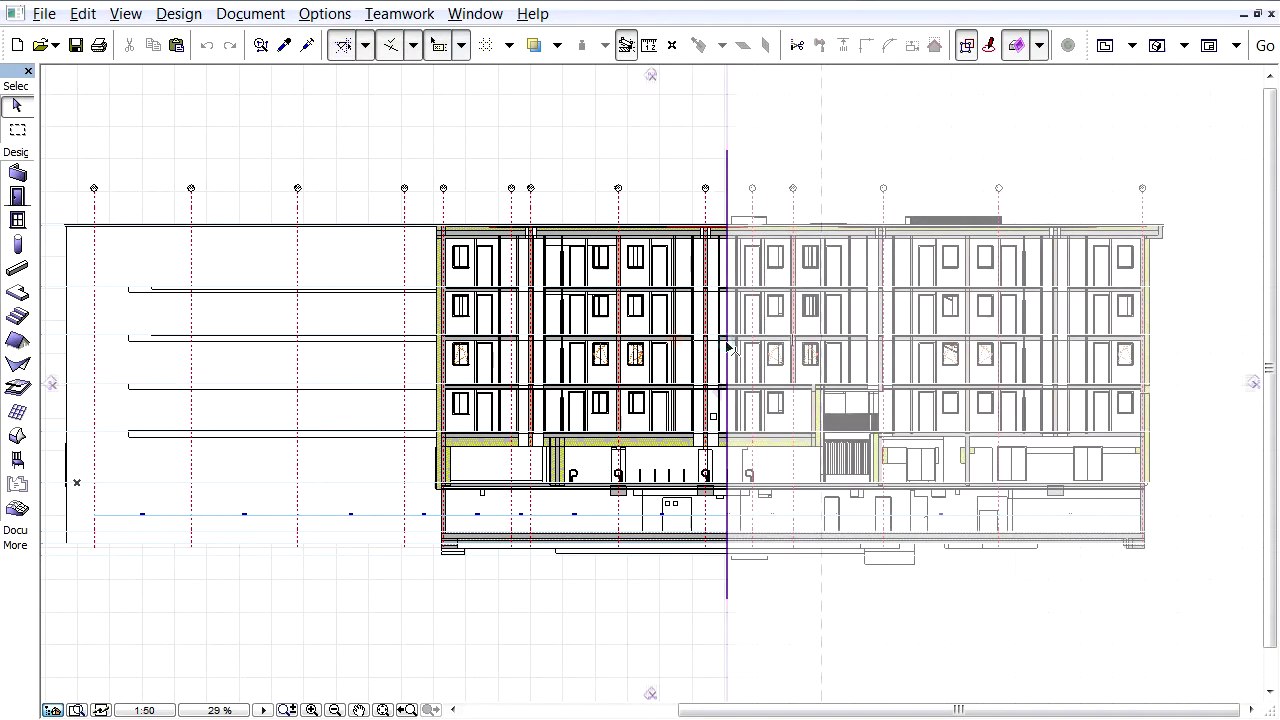
right_click(729, 163)
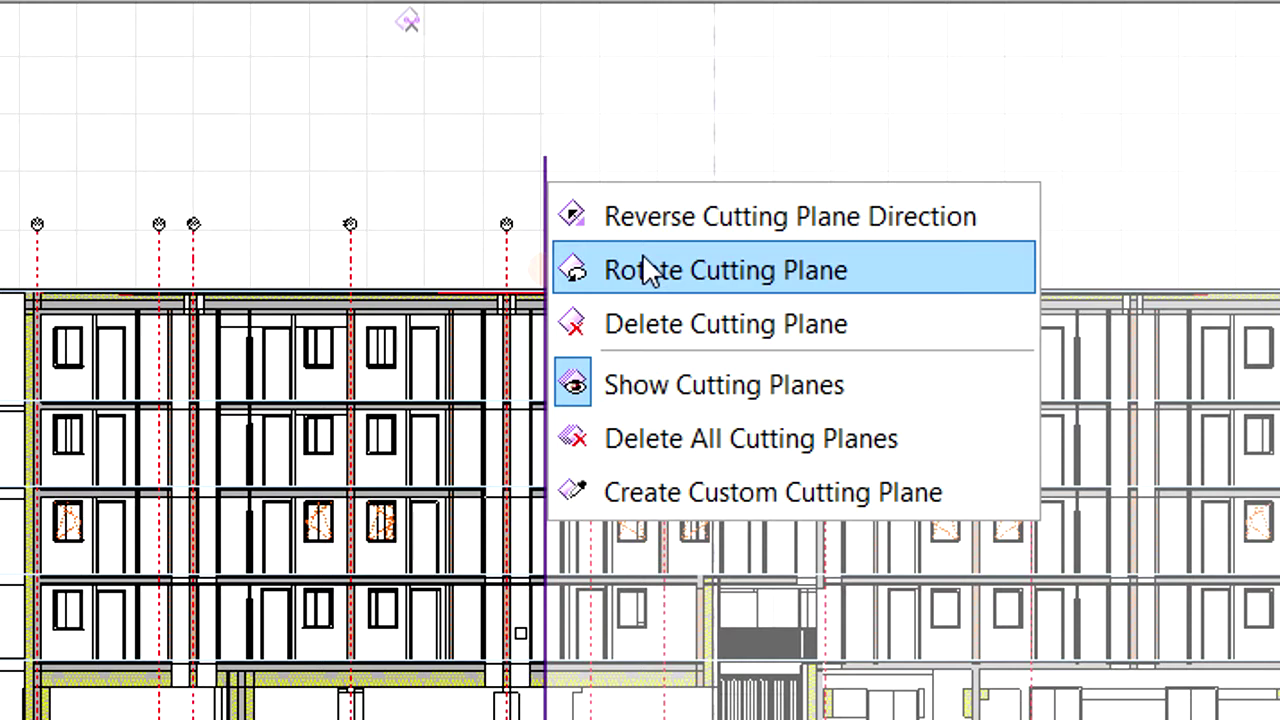
left_click(645, 270)
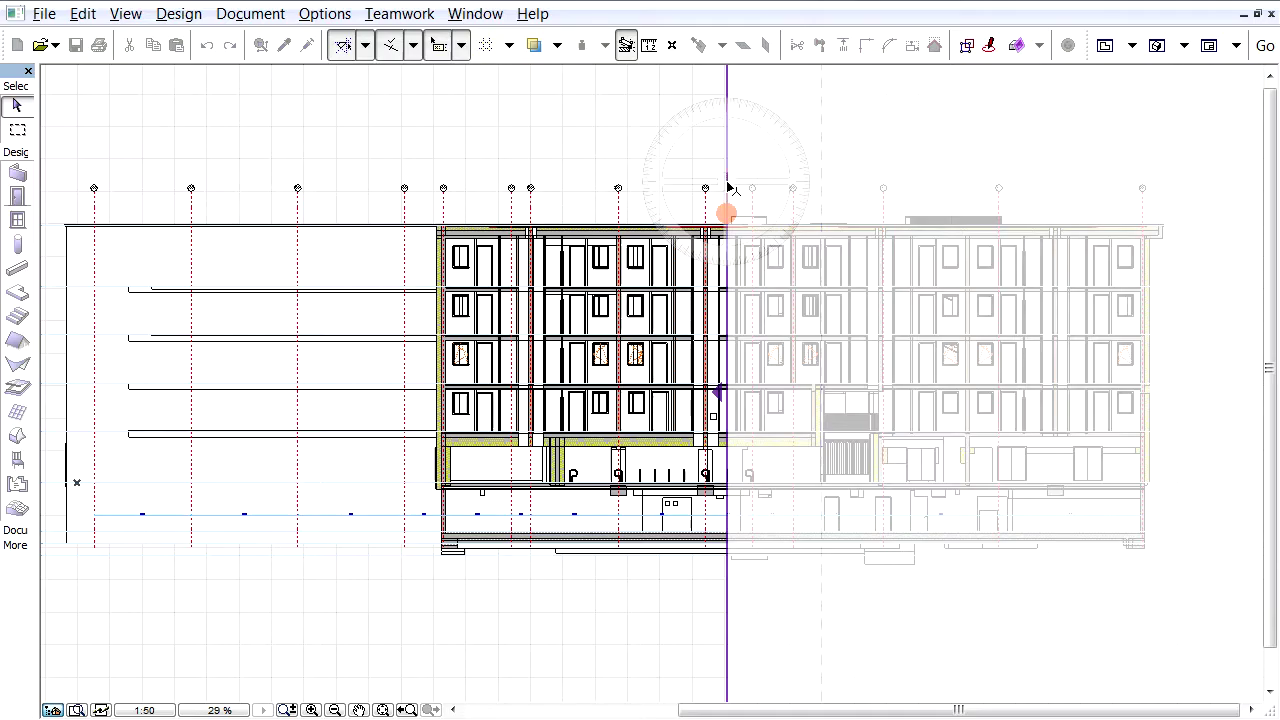
left_click(727, 184)
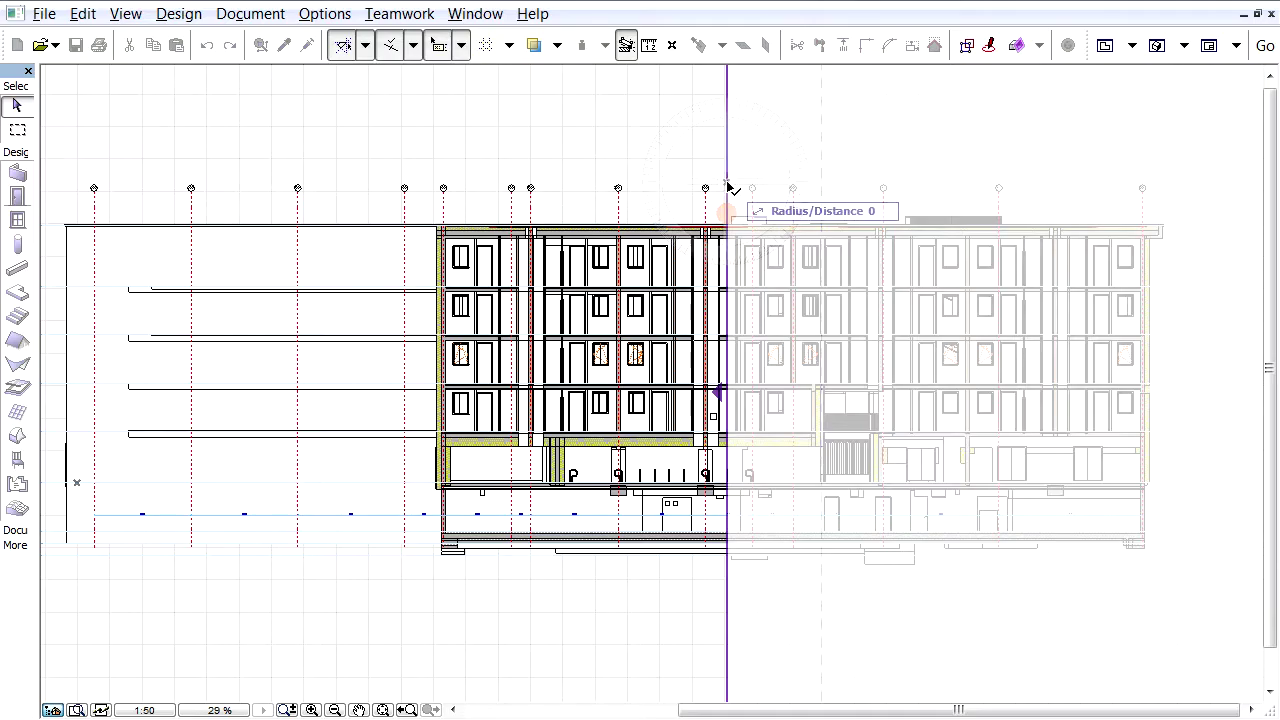
left_click(727, 595)
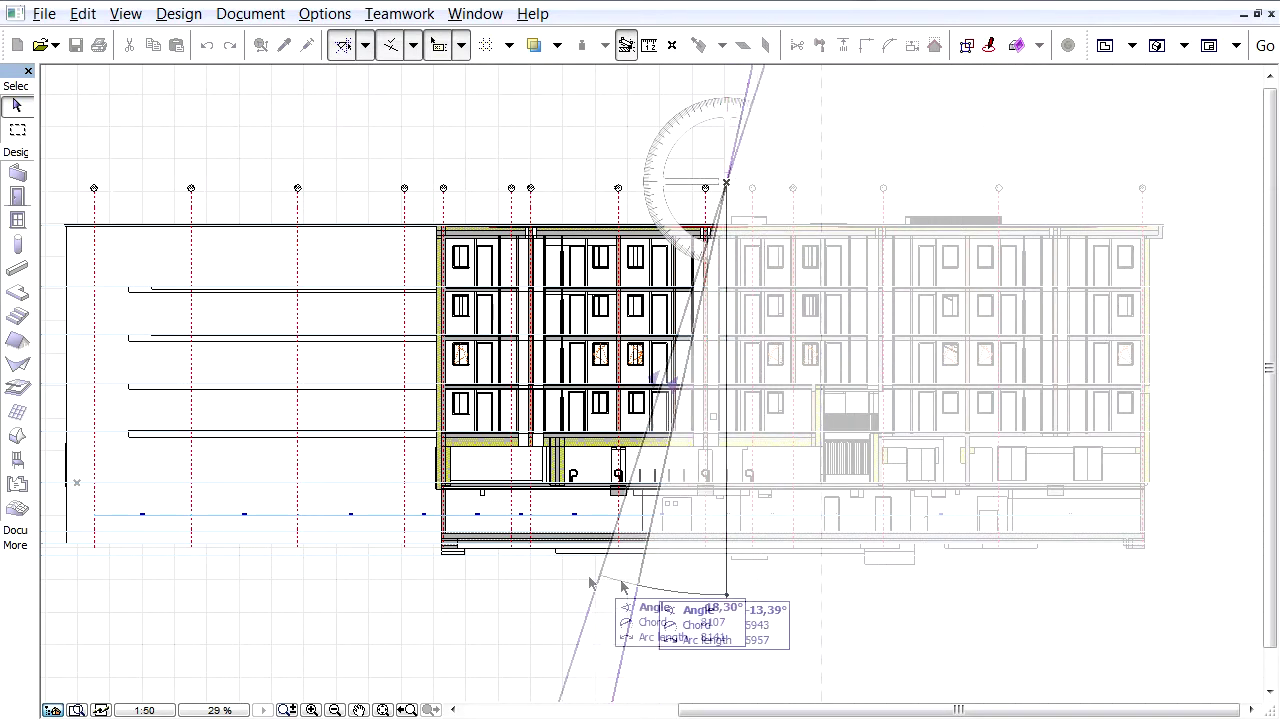
left_click(414, 577)
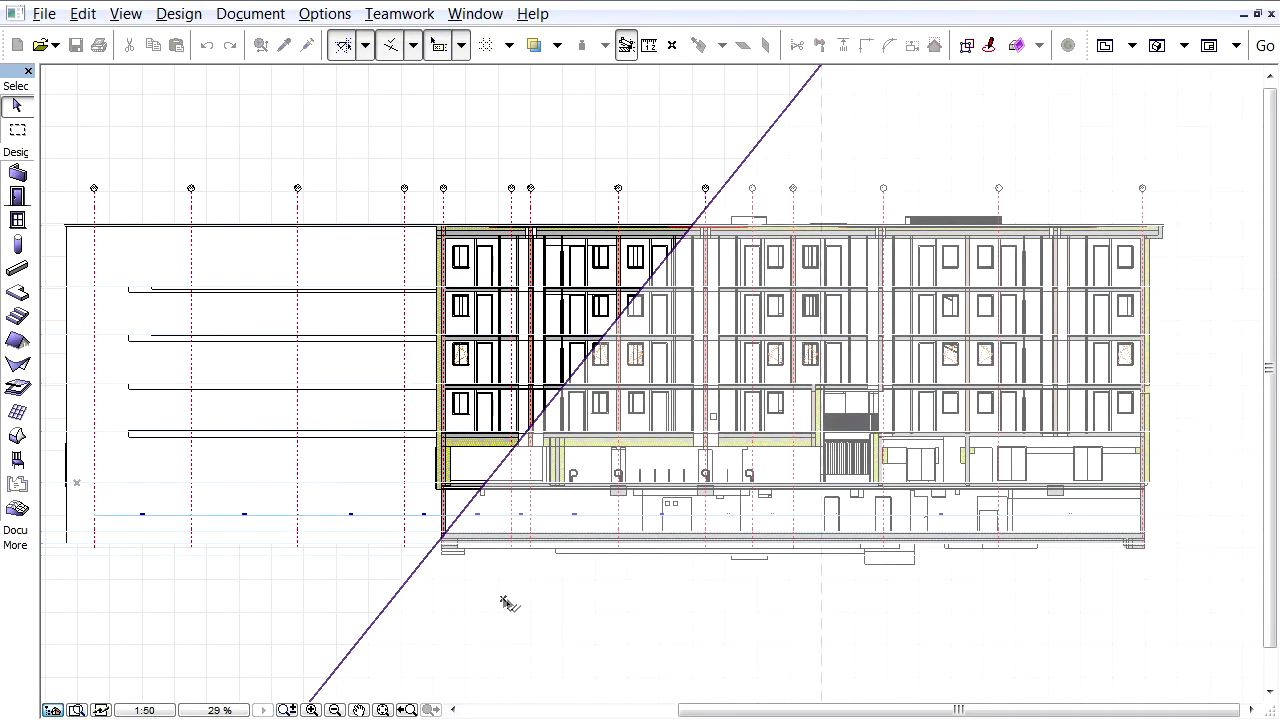
key("F3")
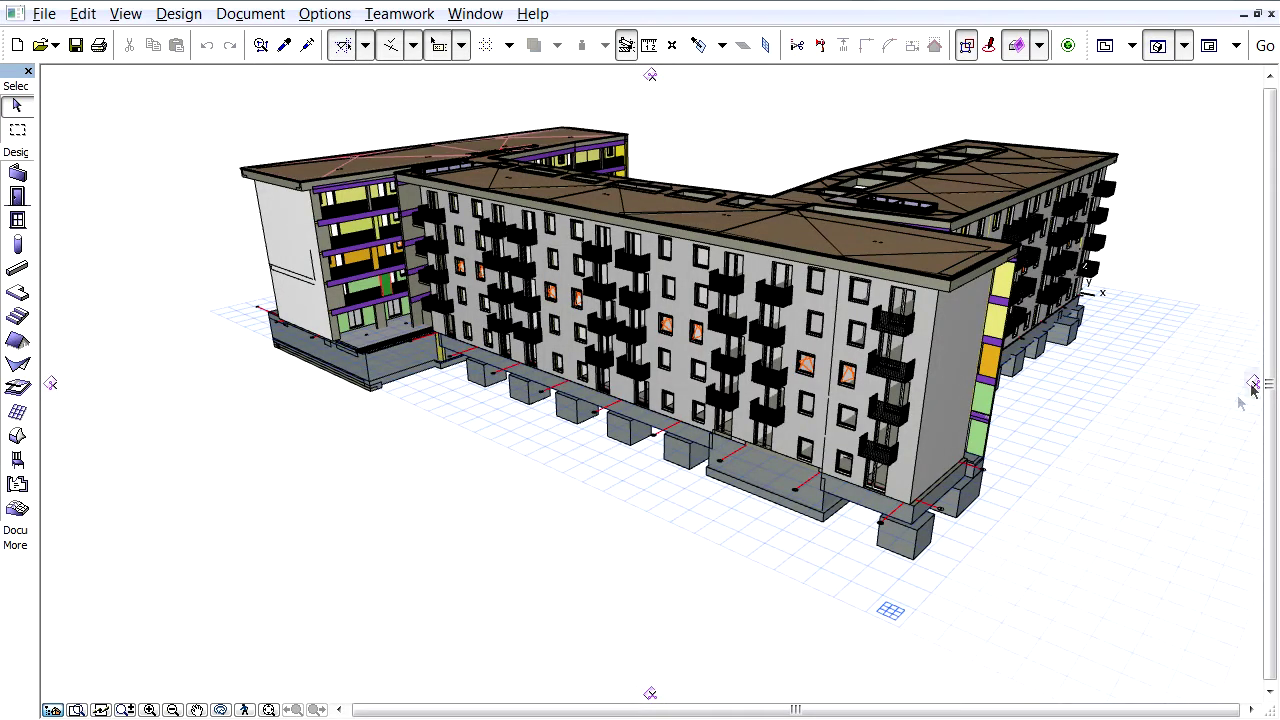
Place a vertical cutting plane through the right wing and start Editing Plane > Pick Plane
mouse_move(1252, 385)
left_mouse_down()
mouse_move(855, 425)
mouse_move(757, 480)
left_mouse_up()
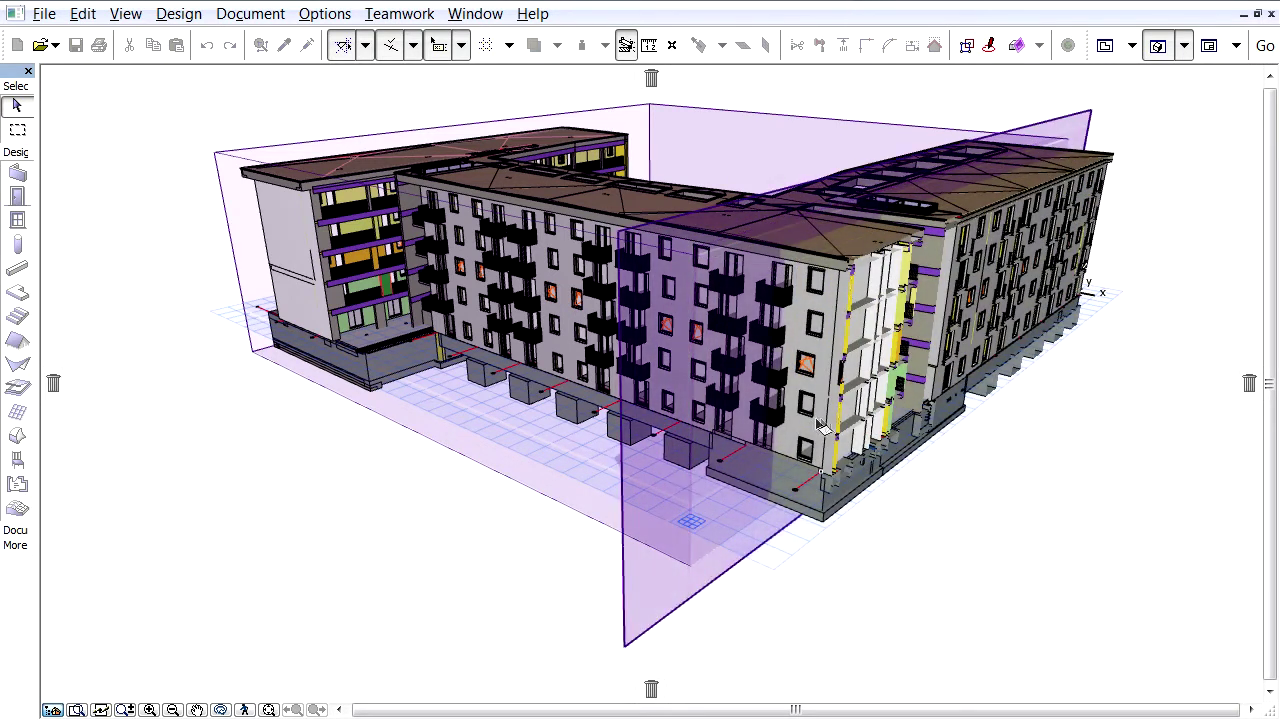
left_click(757, 480)
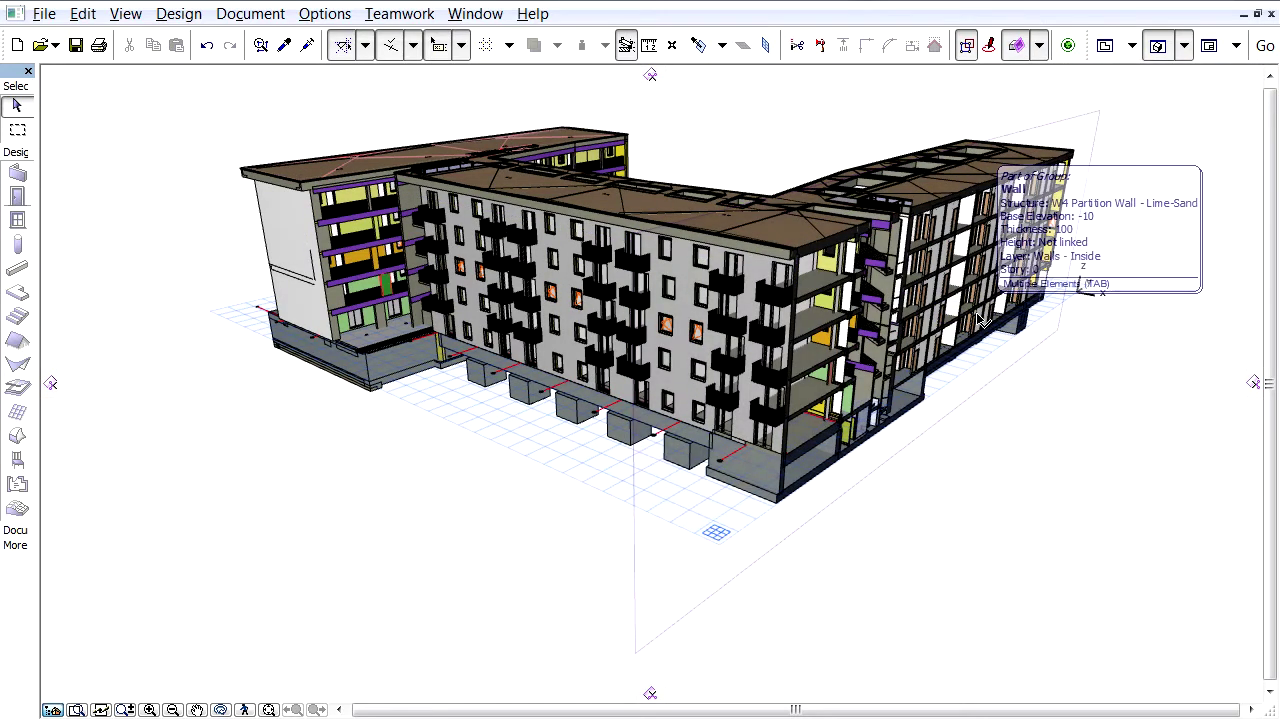
right_click(468, 633)
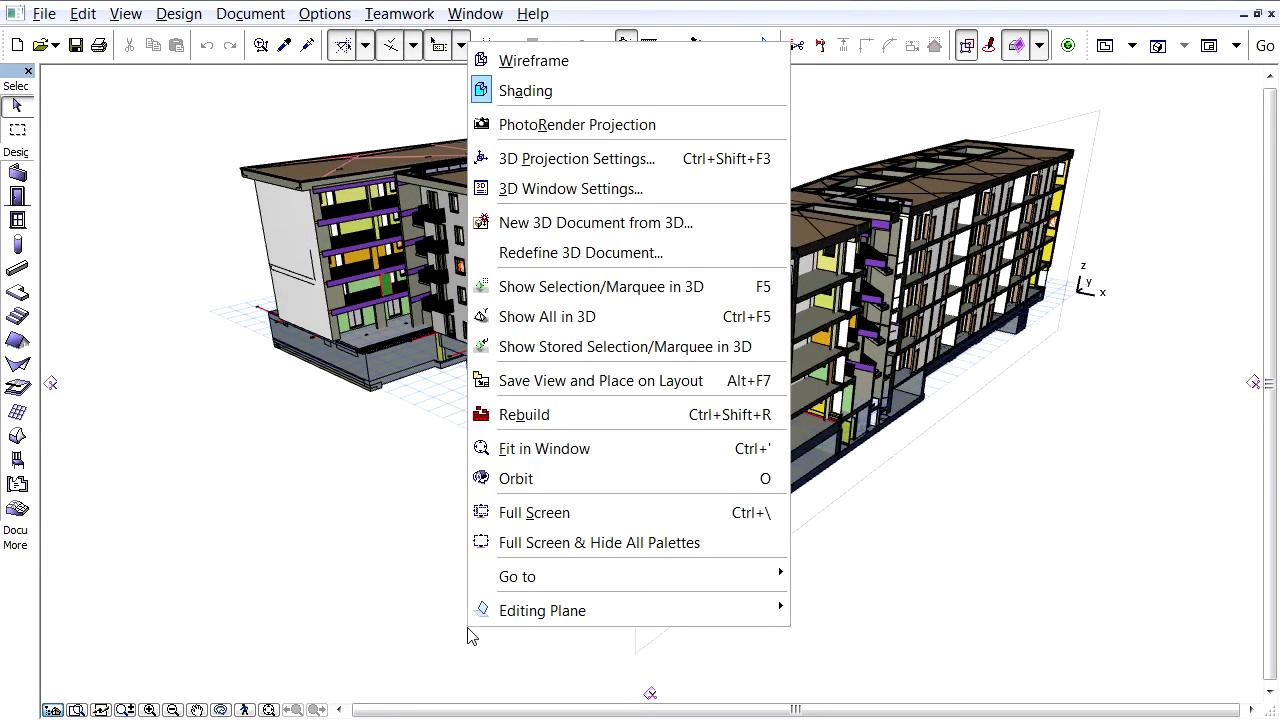
mouse_move(344, 512)
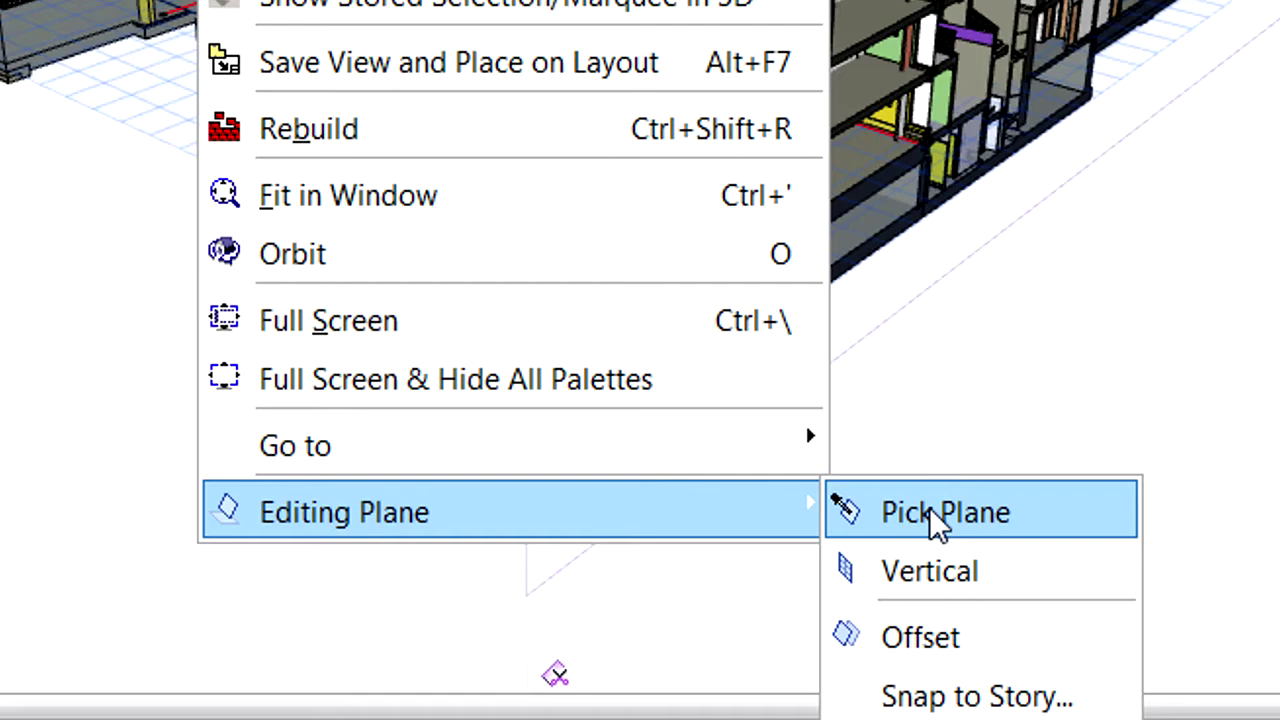
left_click(929, 510)
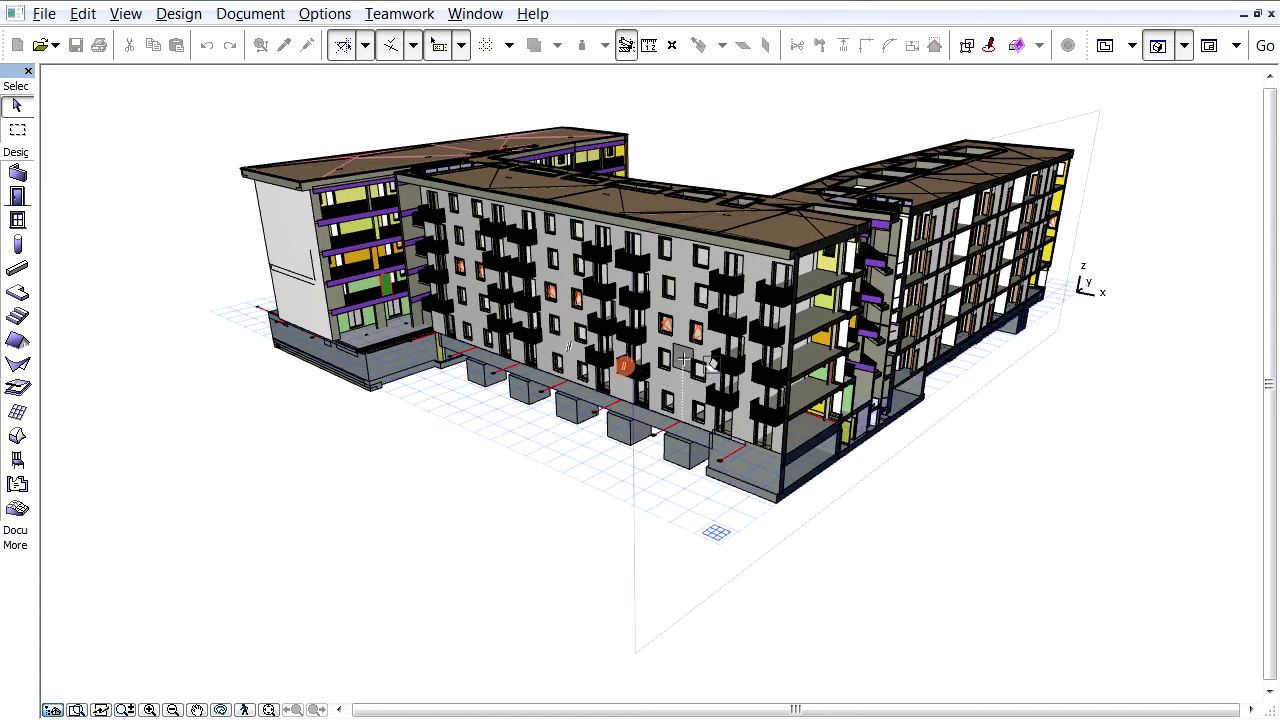
Set the front facade as editing plane and tilt the cutting plane diagonally through the right wing
left_click(684, 360)
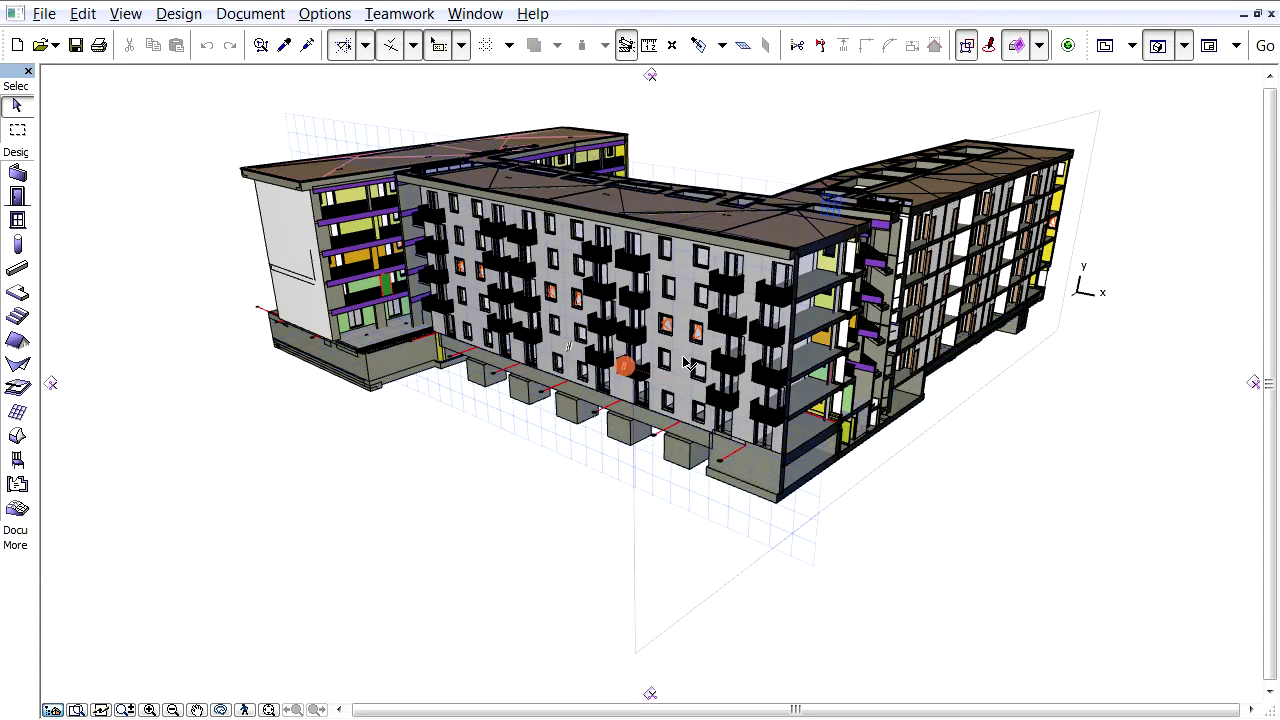
right_click(836, 505)
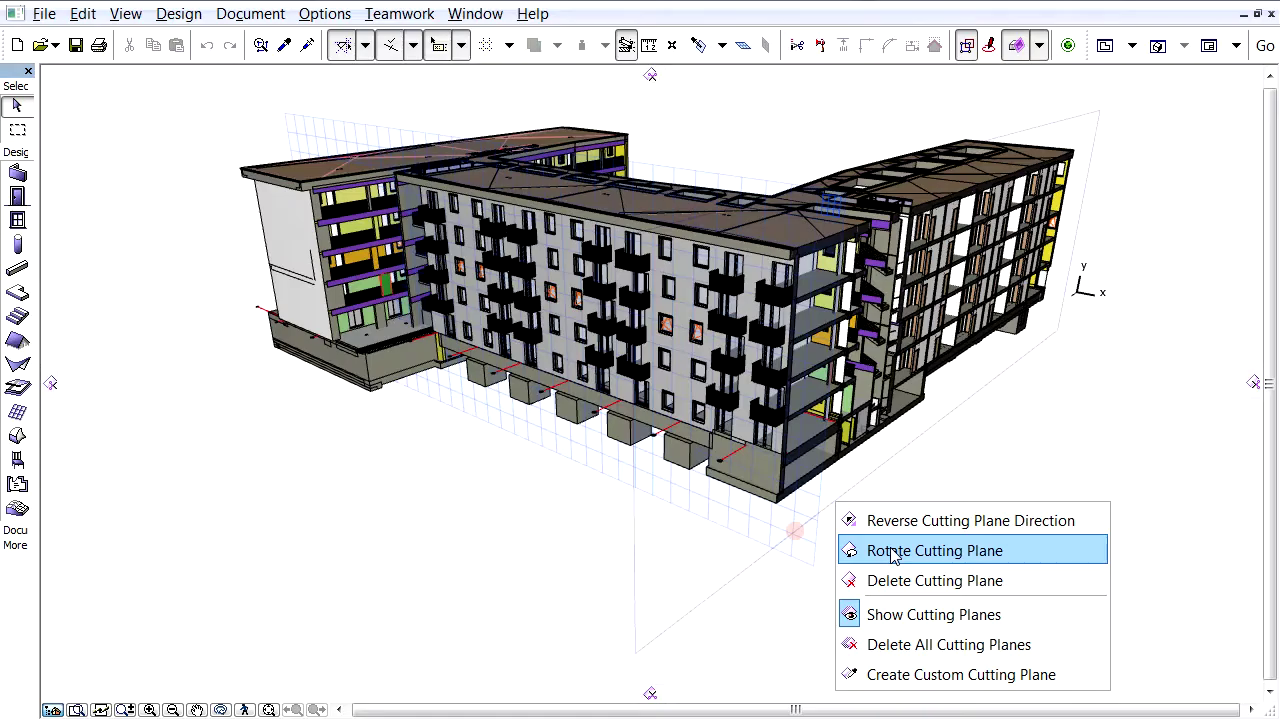
left_click(895, 553)
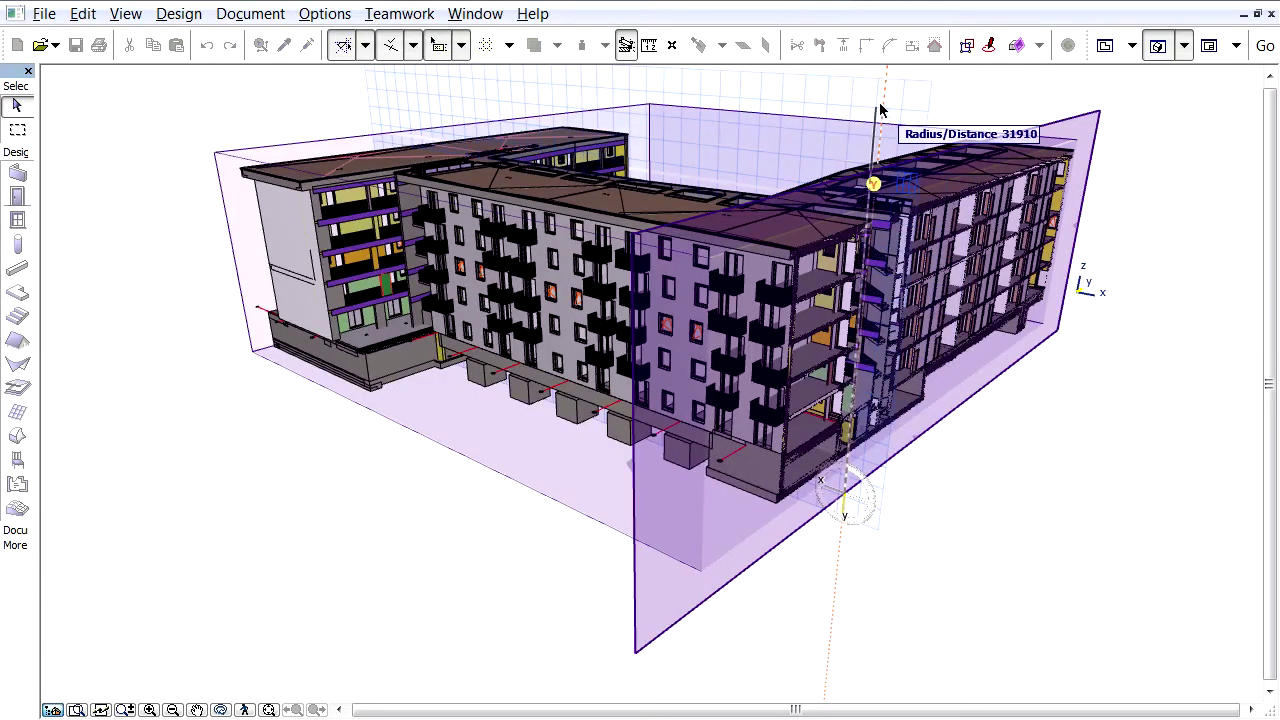
left_click(883, 107)
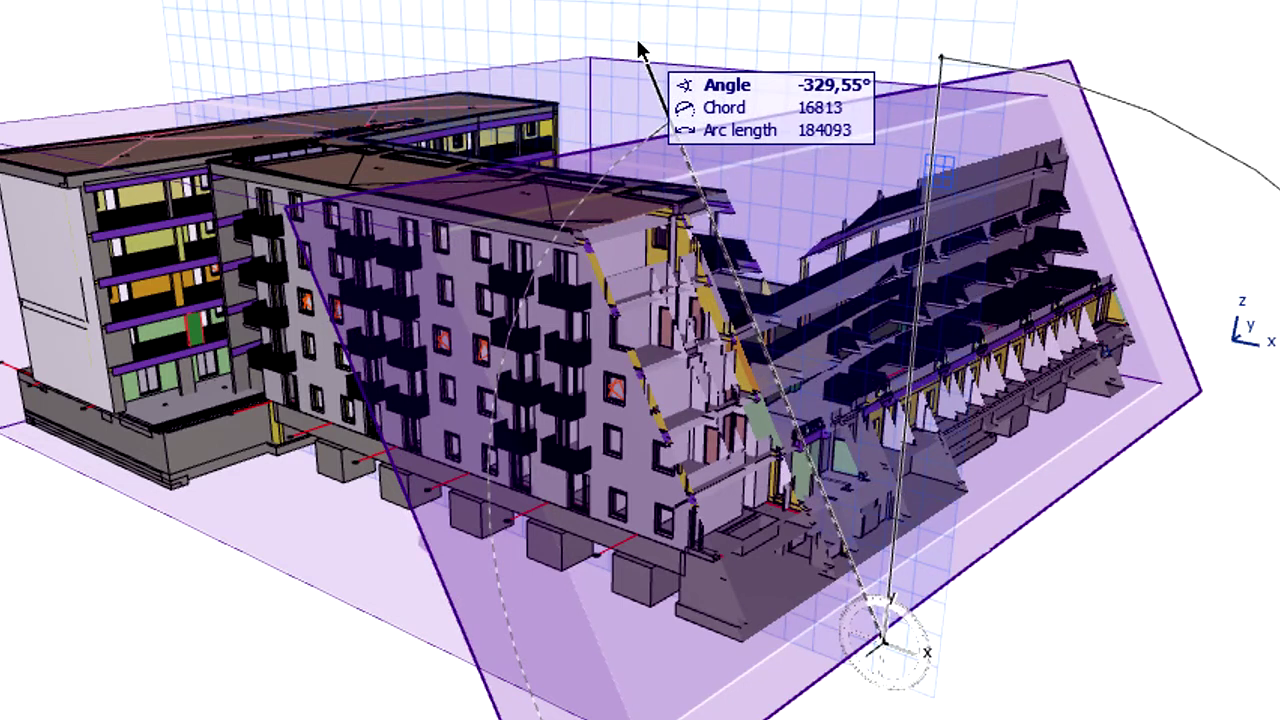
left_click(637, 42)
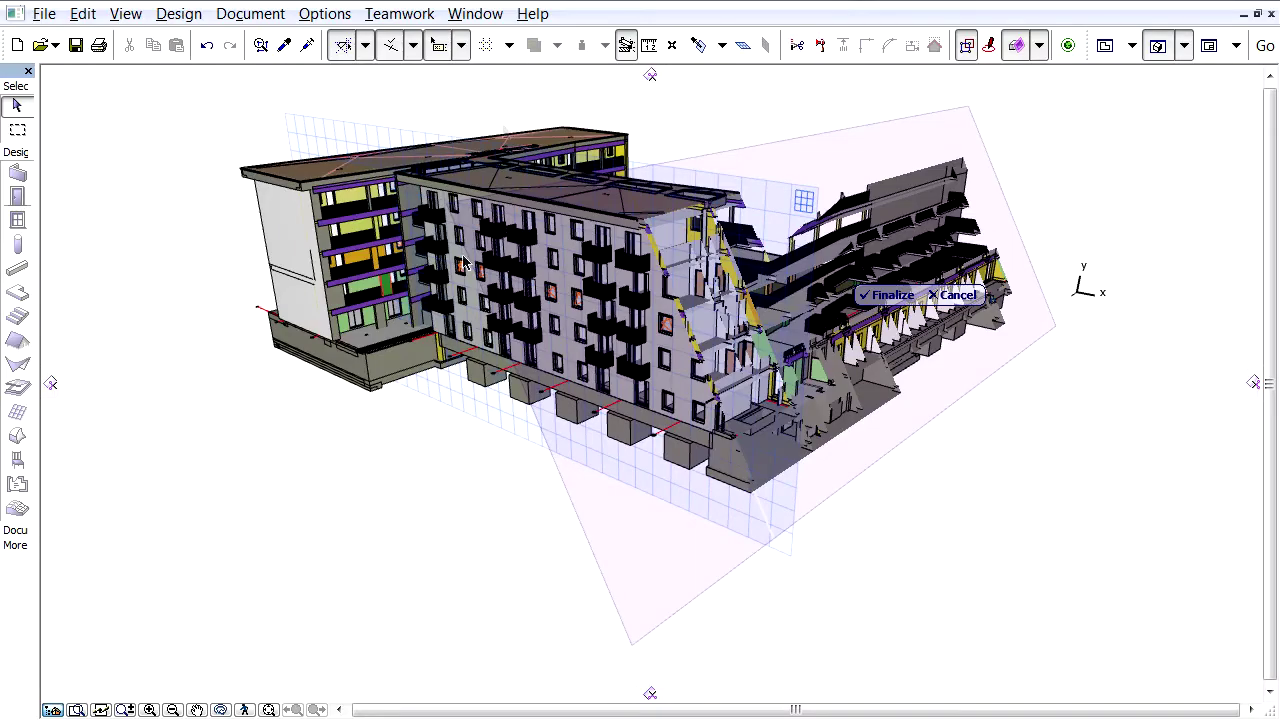
Switch the editing plane to Horizontal and finalize it
right_click(499, 650)
mouse_move(352, 546)
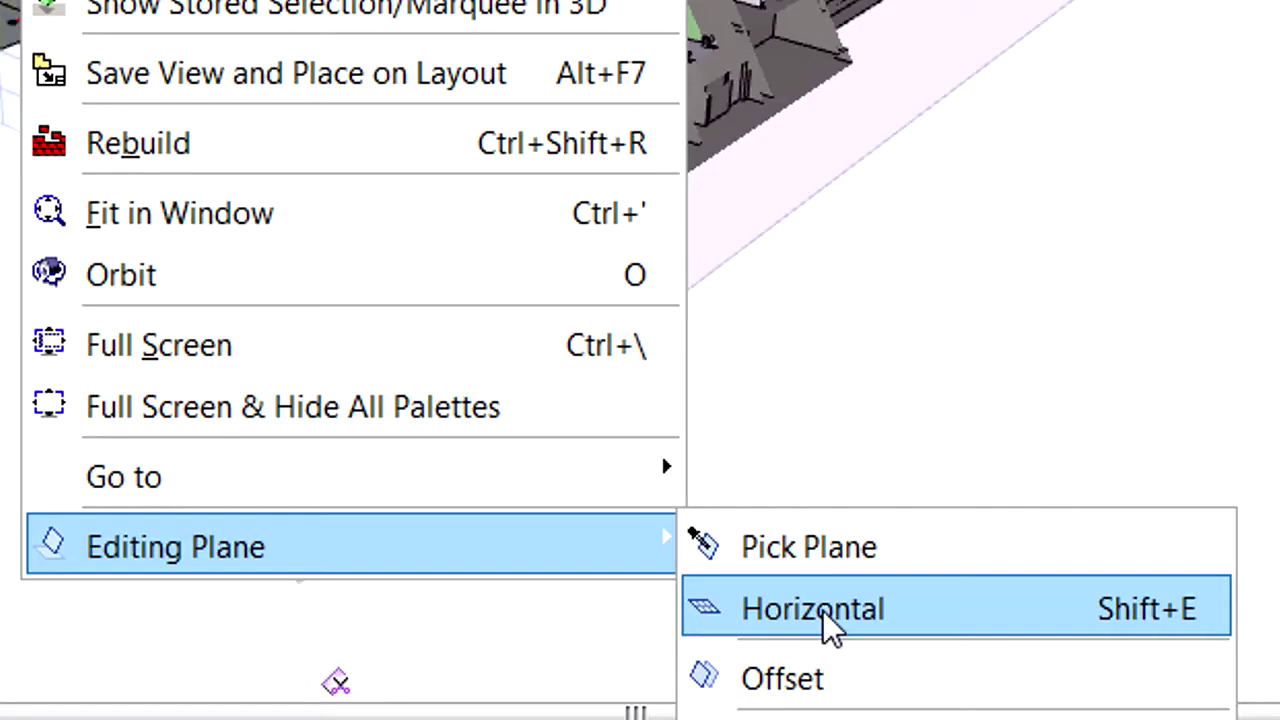
left_click(825, 612)
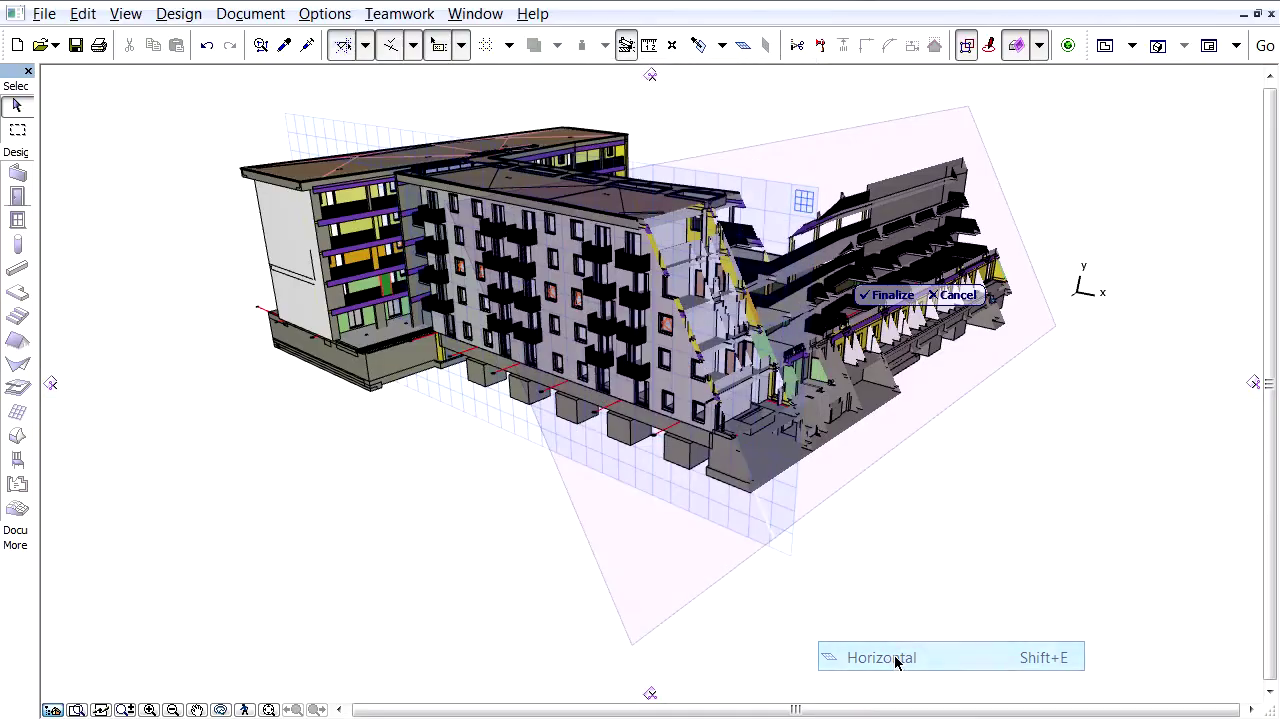
left_click(893, 294)
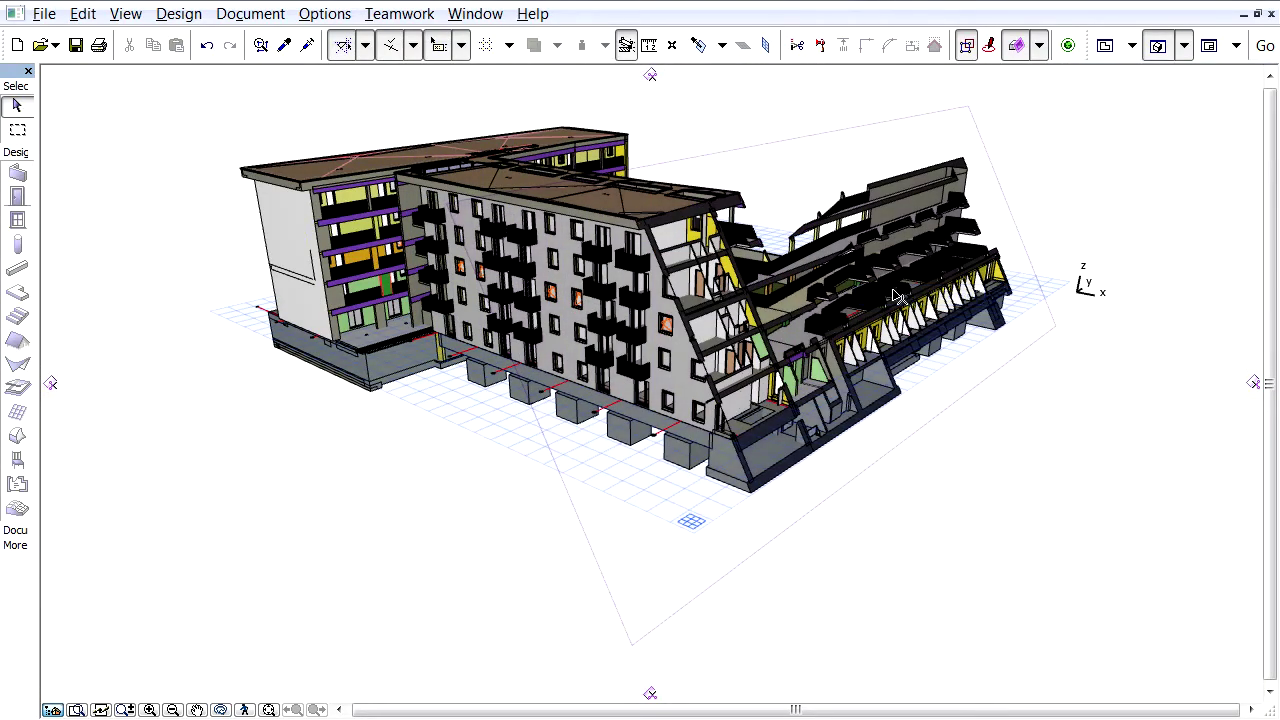
Rotate the cutting plane -90° on the ground to slice the complex lengthwise, then orbit to view it
right_click(1048, 332)
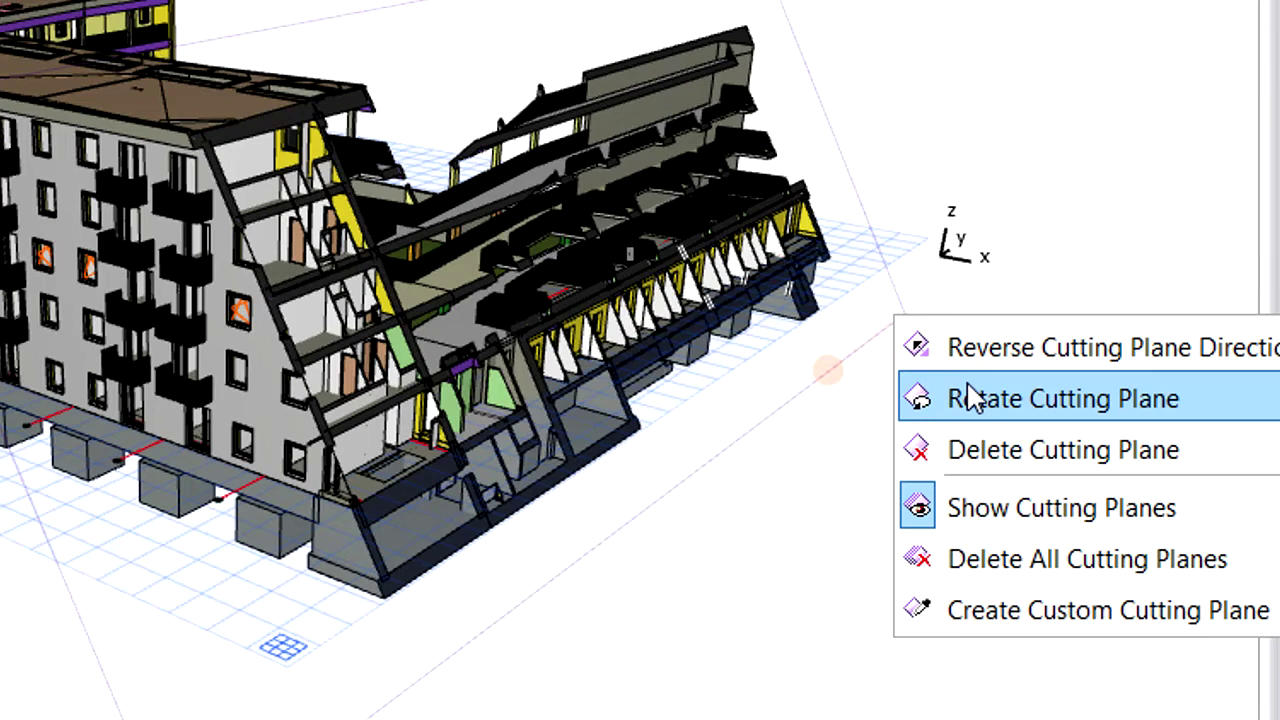
left_click(968, 395)
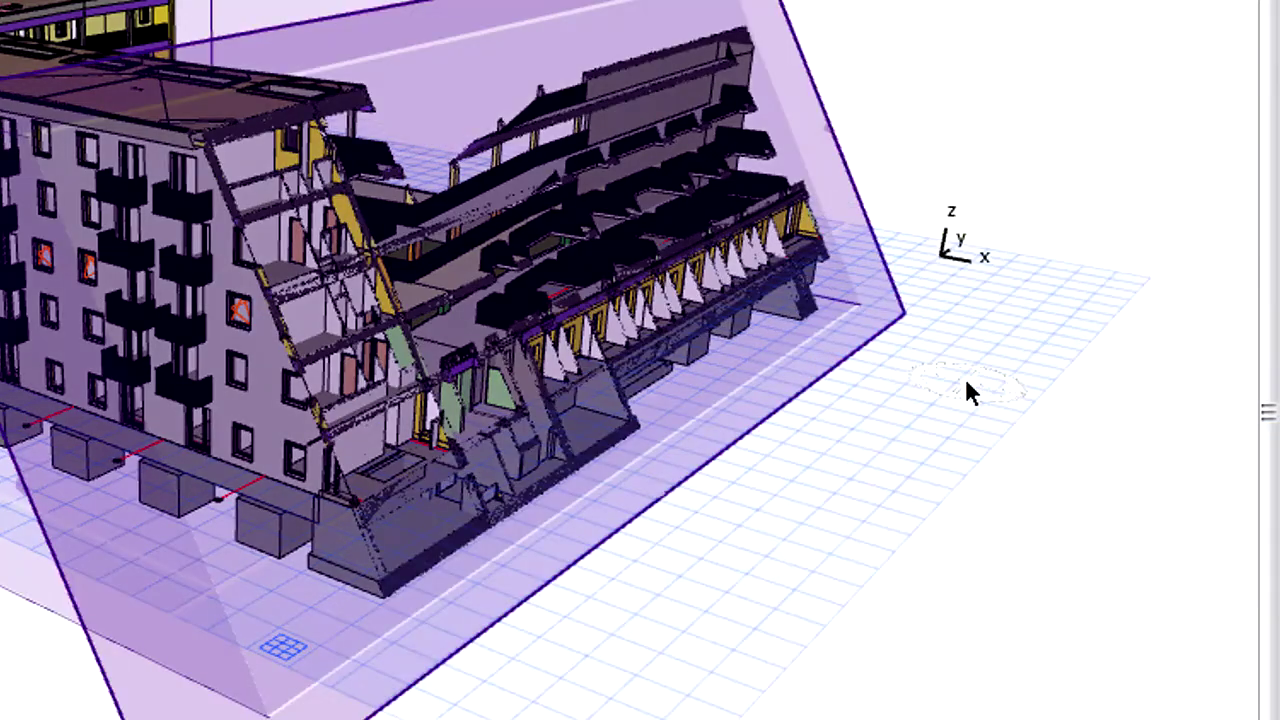
left_click(683, 494)
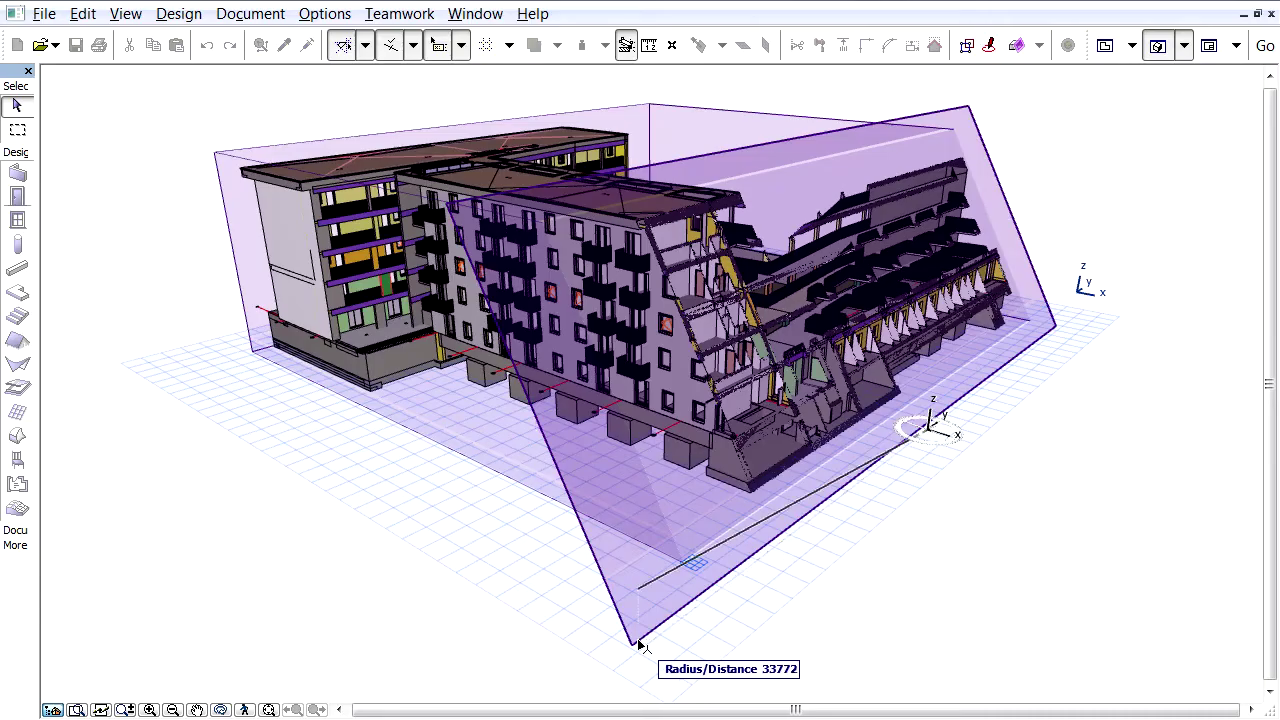
left_click(696, 605)
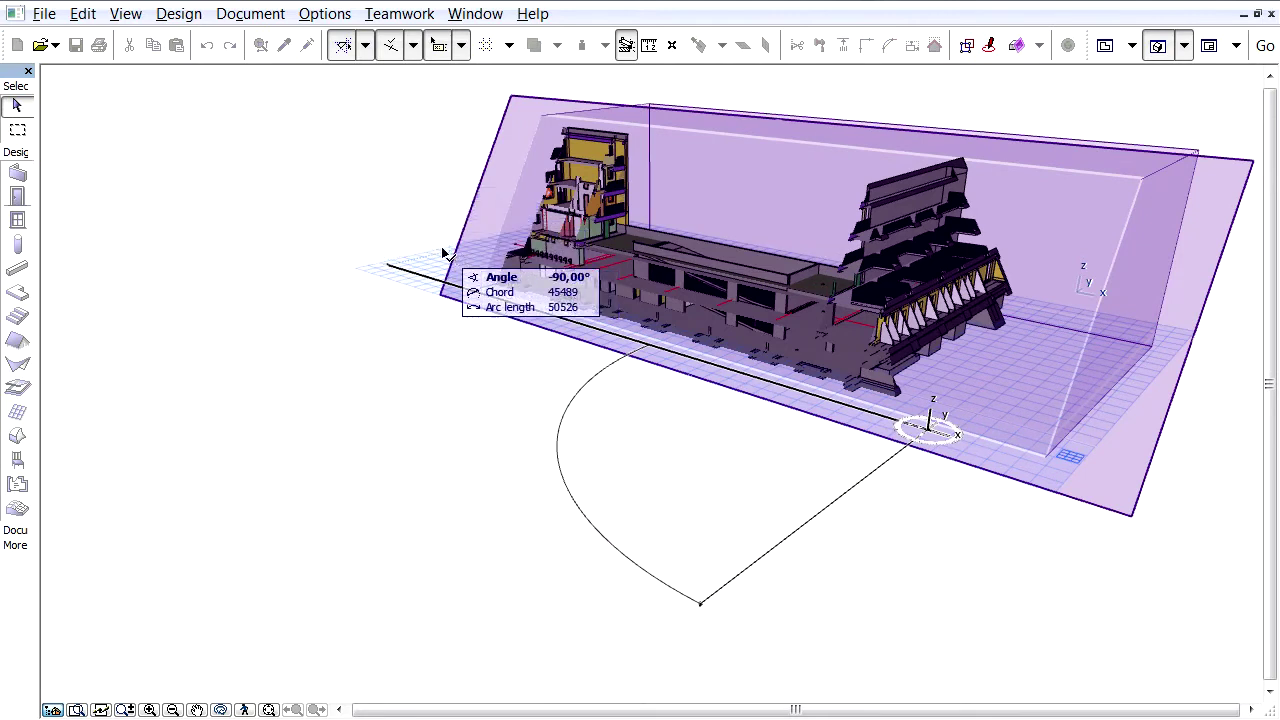
left_click(444, 253)
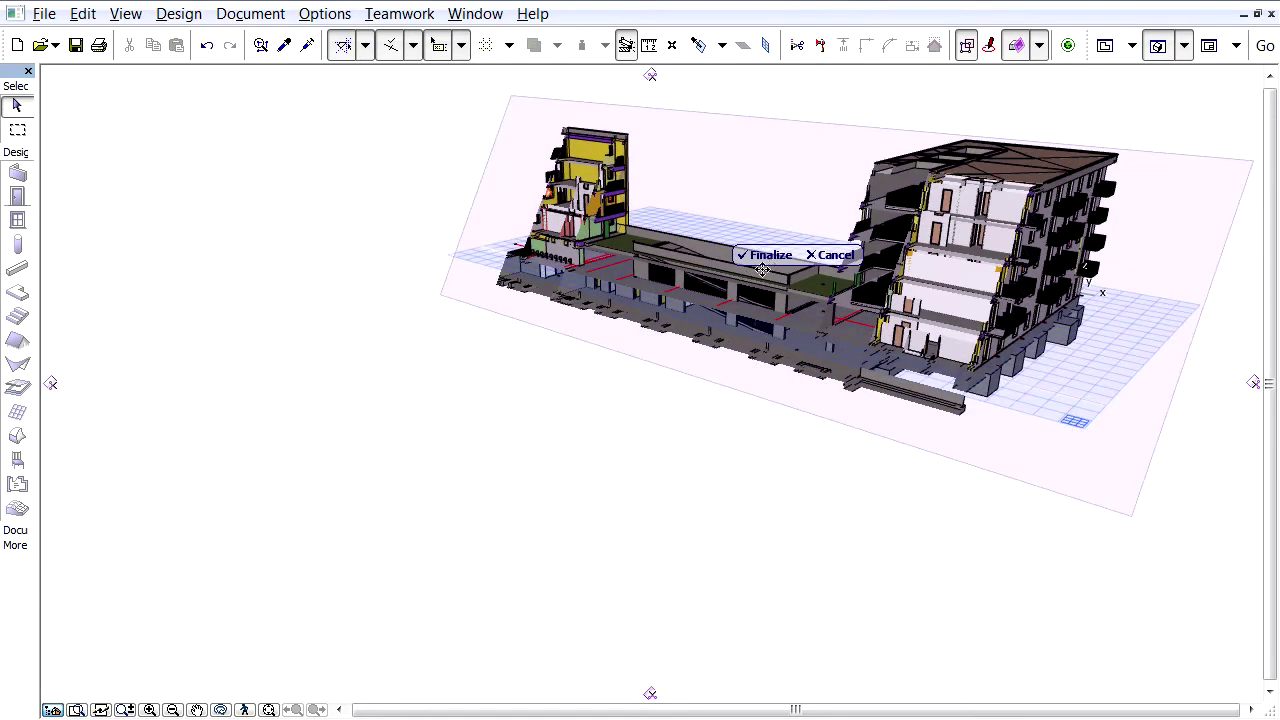
left_click(771, 254)
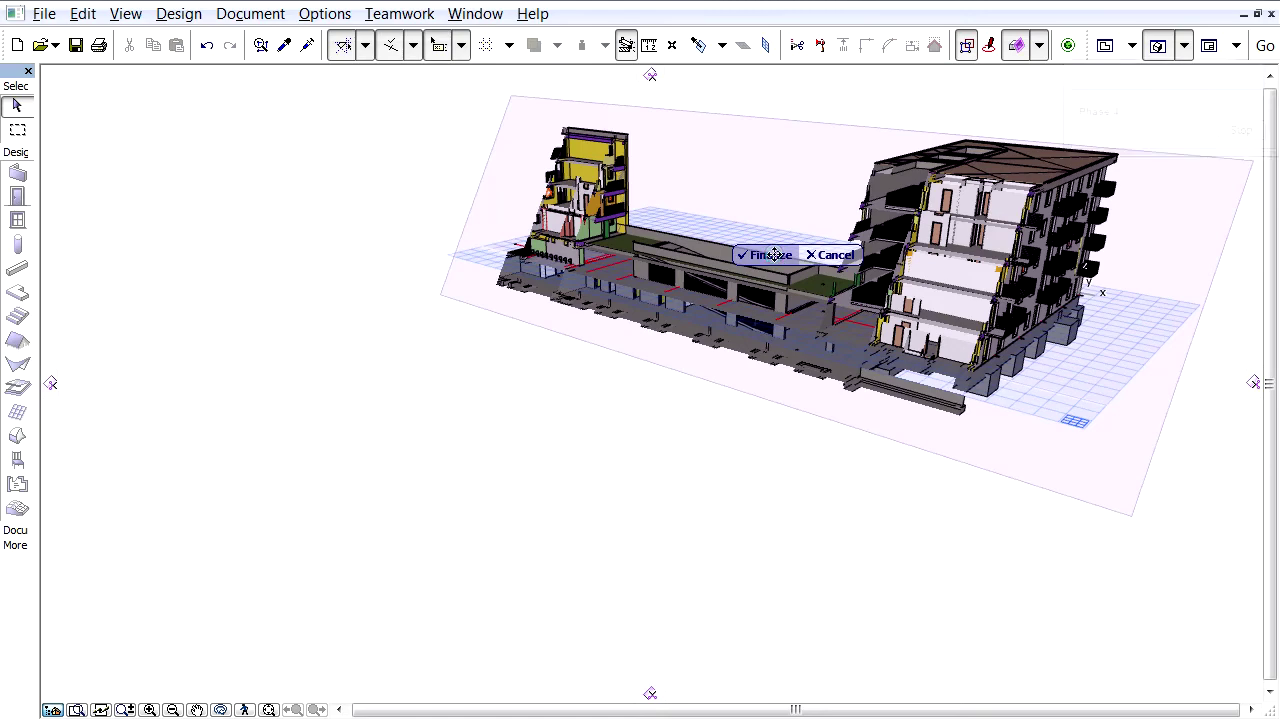
mouse_move(771, 254)
middle_mouse_down("shift")
mouse_move(1014, 366)
mouse_move(1055, 313)
middle_mouse_up("shift")
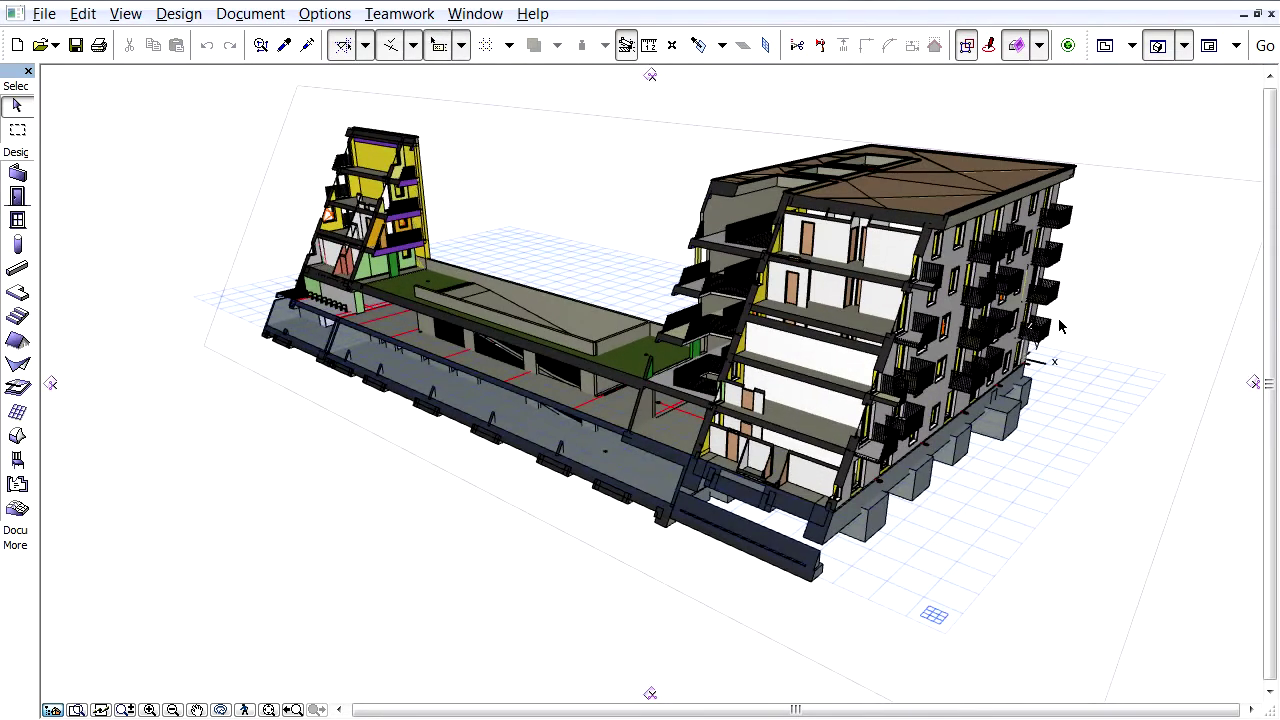